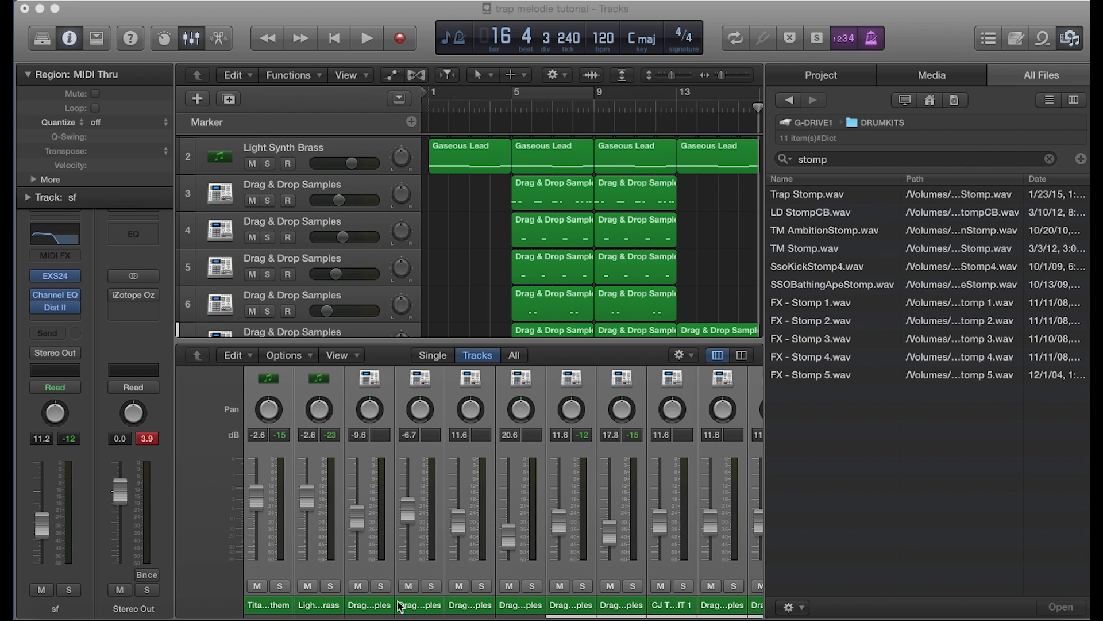
Hide the file browser and the mixer so the whole track arrangement is in view
left_click(1071, 39)
scroll(871, 221, "up", 2)
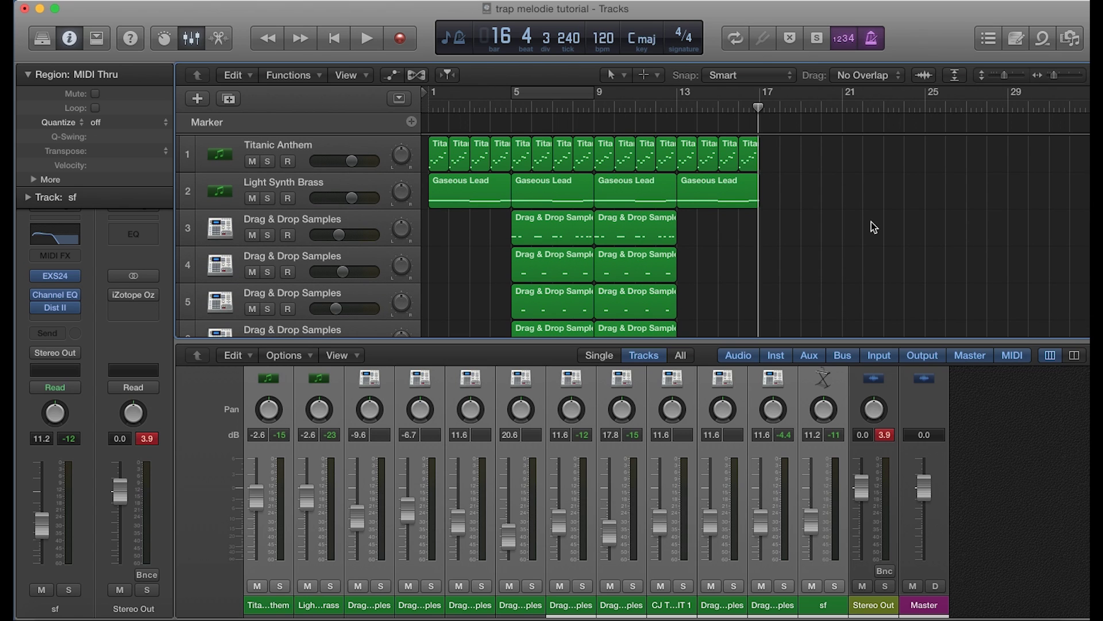
key("x")
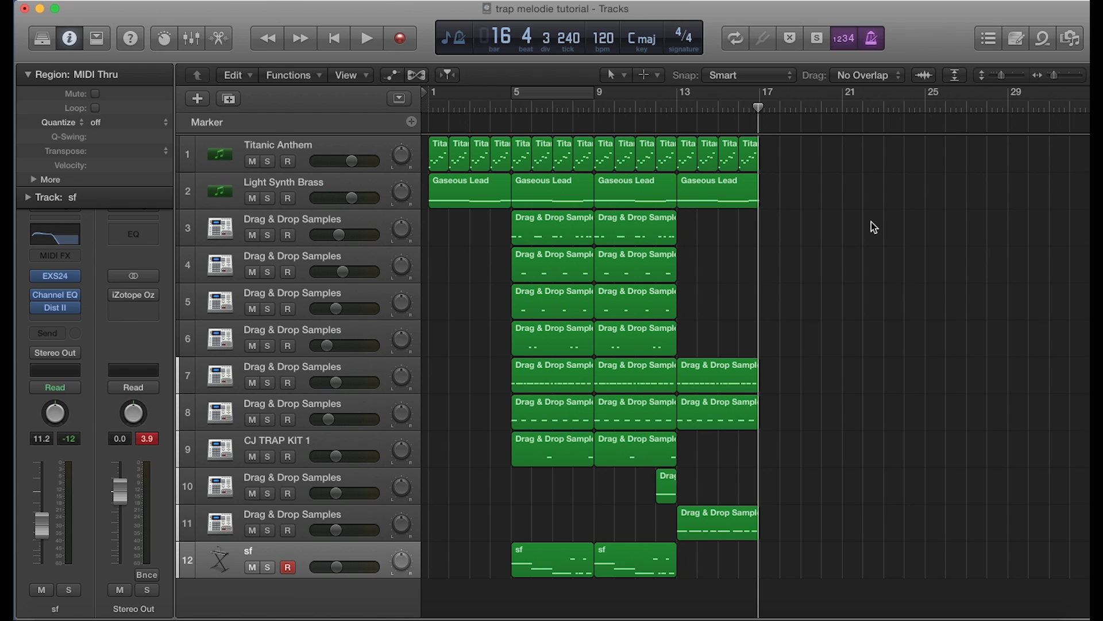
Play the arrangement from bar 3 through the drum section, stop, and return the playhead to bar 3
left_click_drag(756, 115, 505, 108)
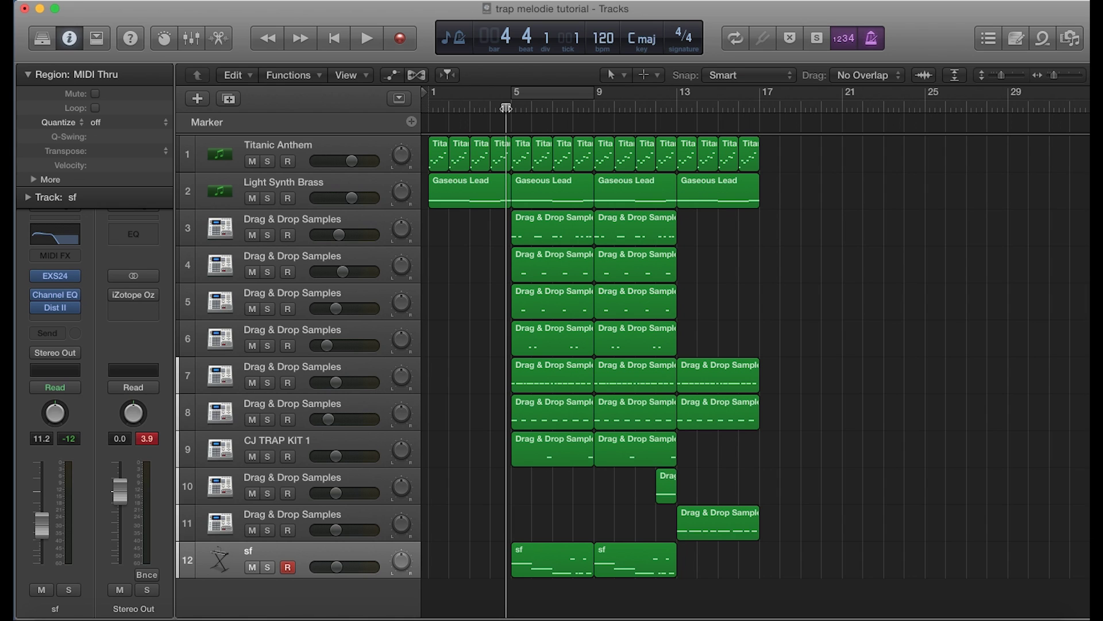
left_click_drag(505, 109, 468, 108)
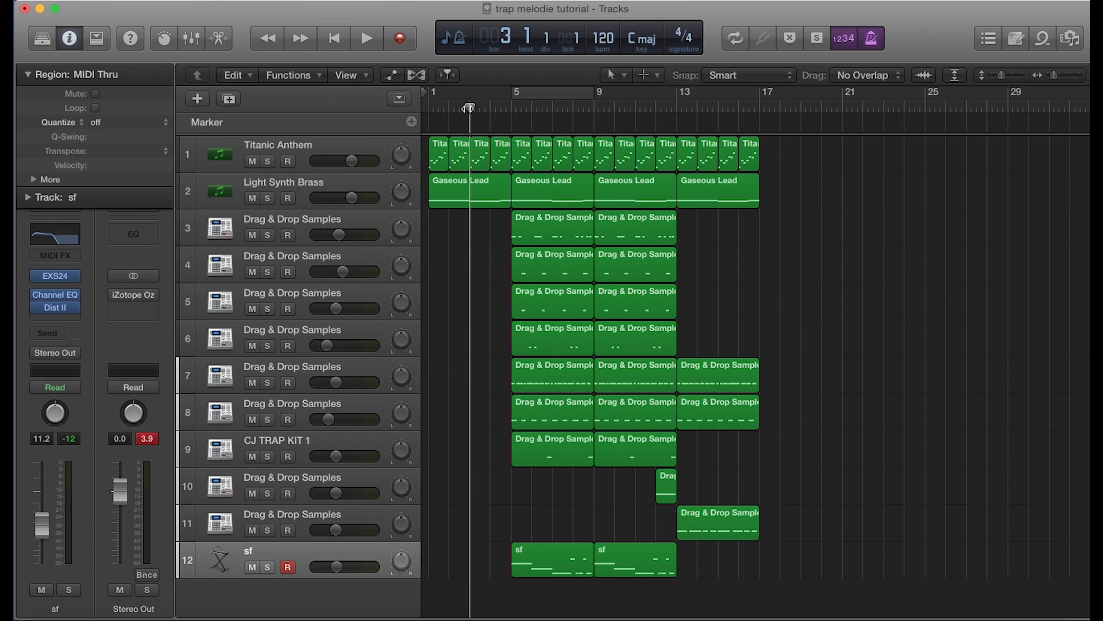
key("space")
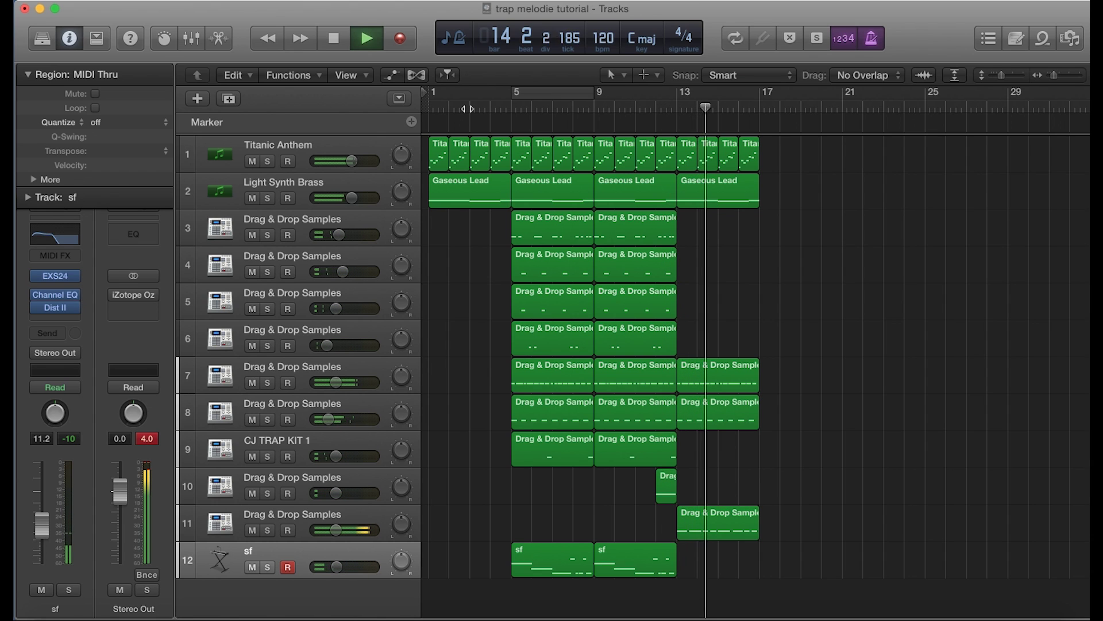
double_click(510, 129)
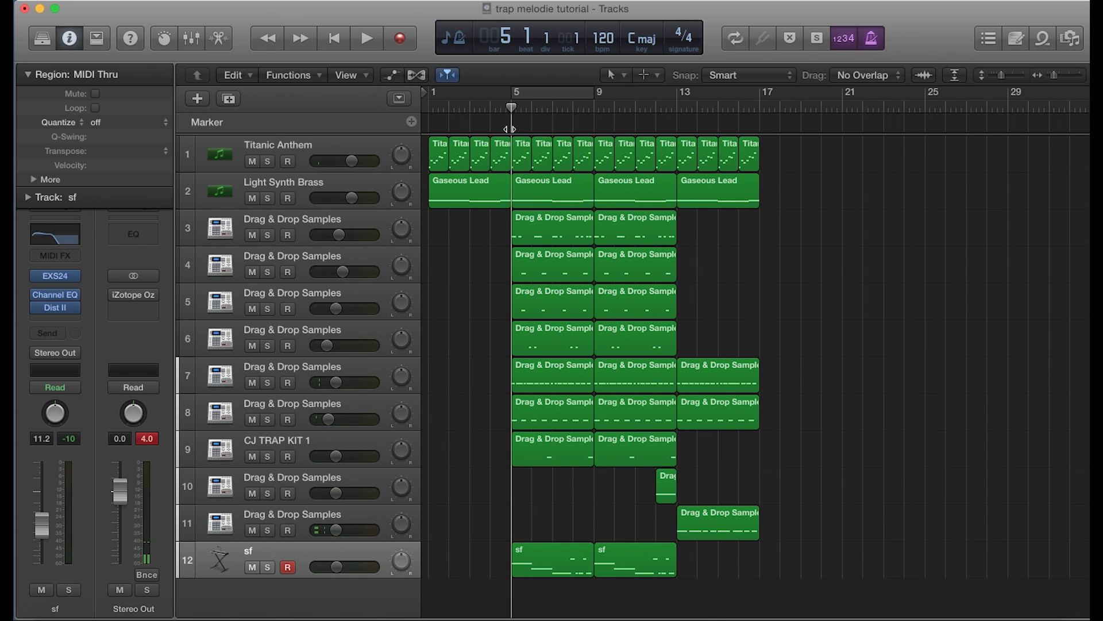
left_click_drag(511, 108, 470, 113)
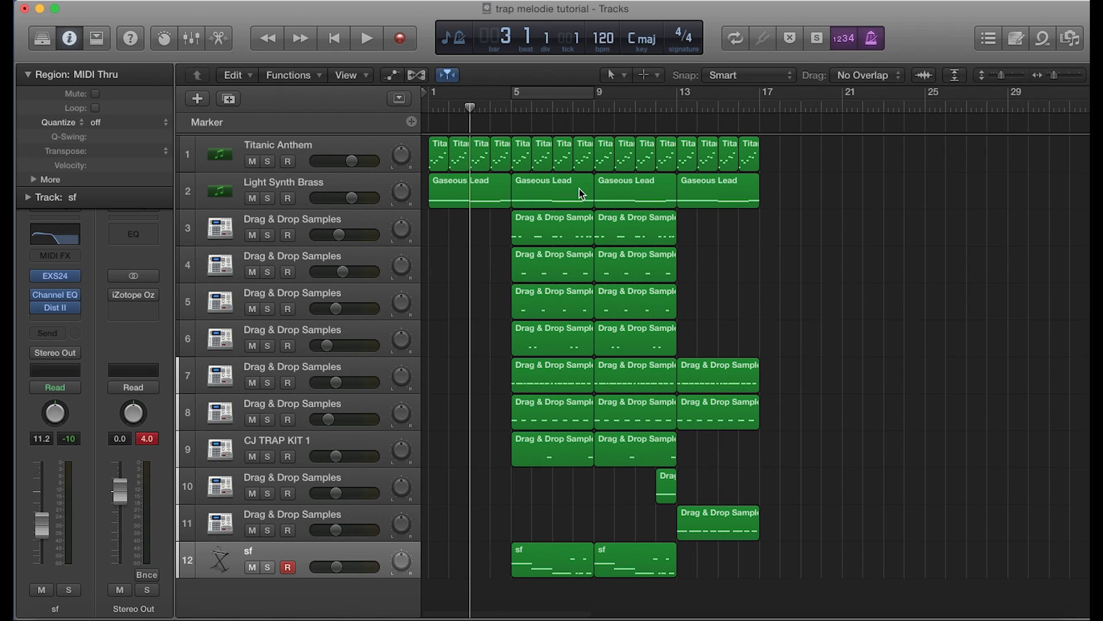
Turn on cycle mode and set the cycle range to the four intro bars, from bar 1 to bar 5
key("super+Right")
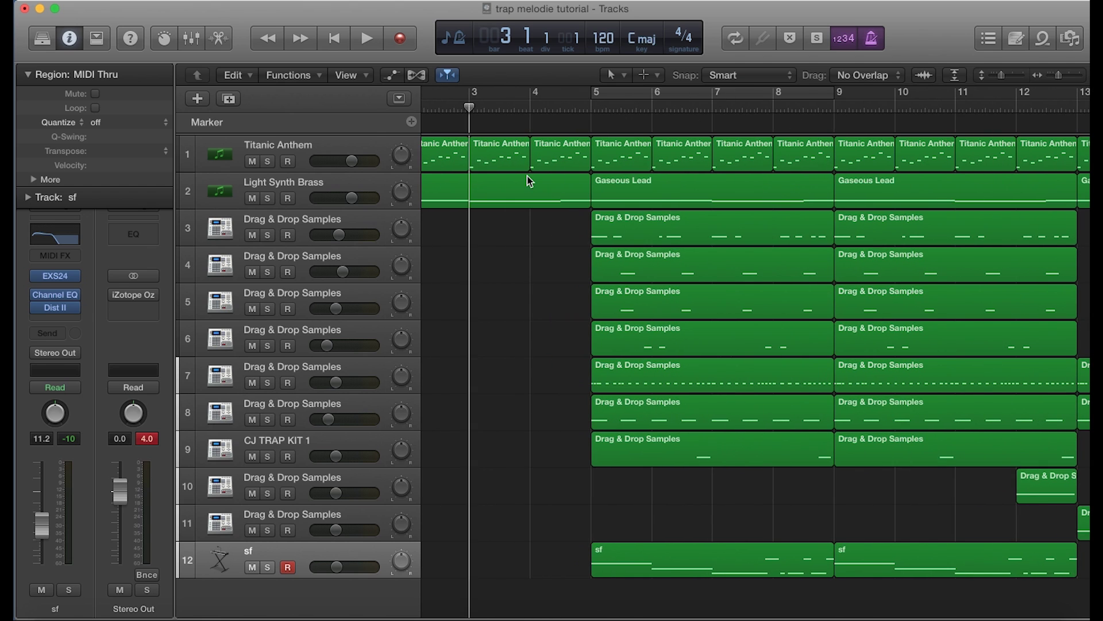
scroll(526, 176, "left", 3)
key("c")
left_click_drag(676, 117, 437, 120)
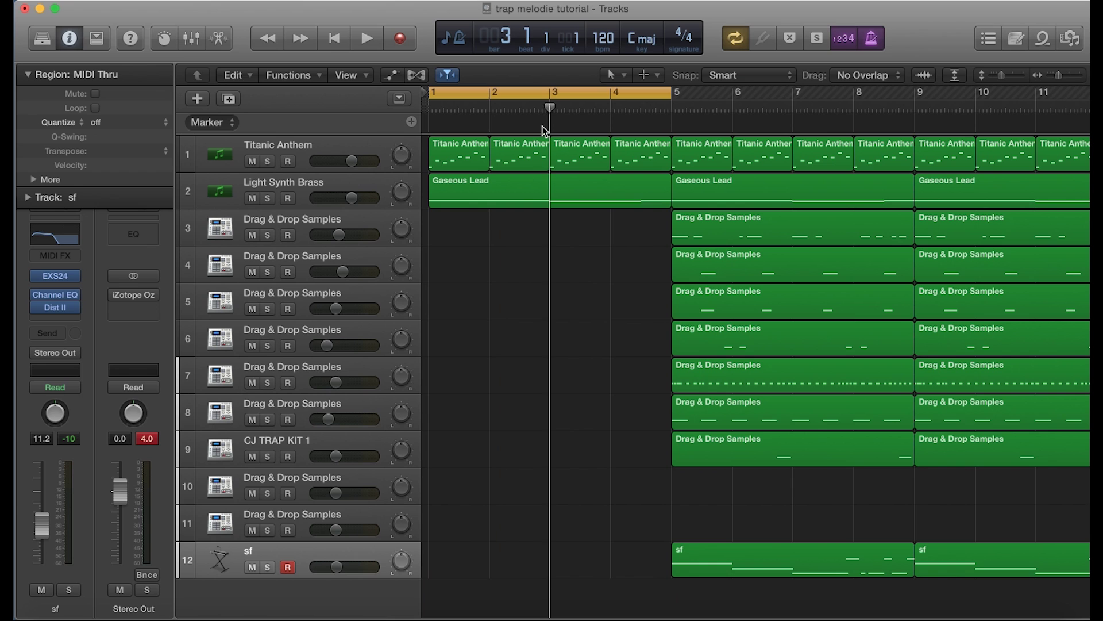
Trim the last intro Titanic Anthem region and the first Gaseous Lead region to end at bar 4 beat 4
left_click_drag(550, 106, 657, 108)
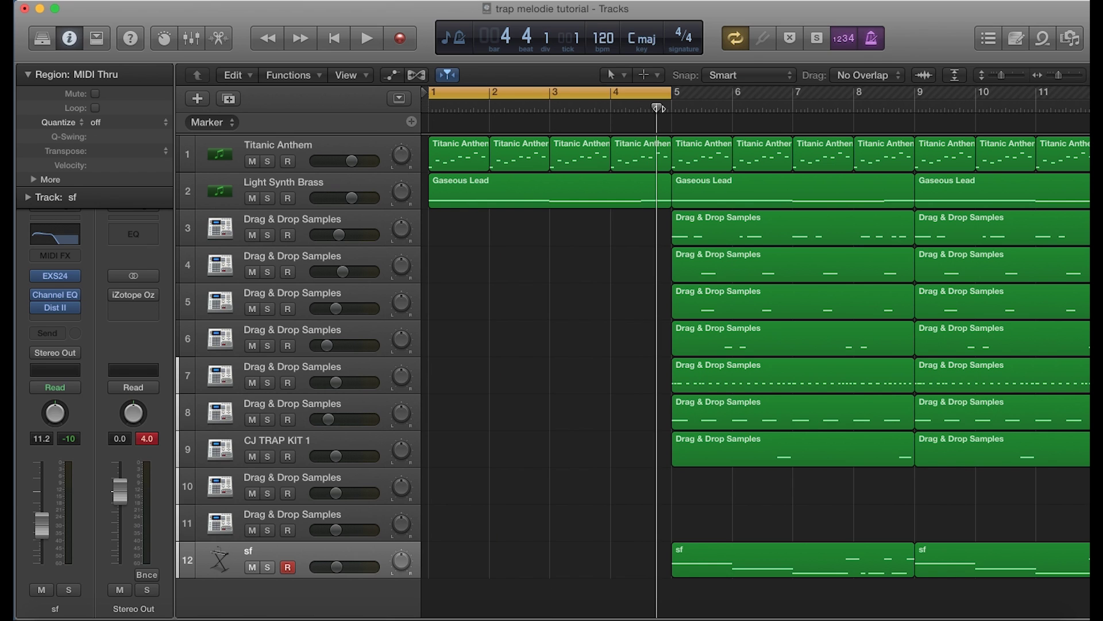
left_click_drag(641, 96, 643, 96)
key("super+Right")
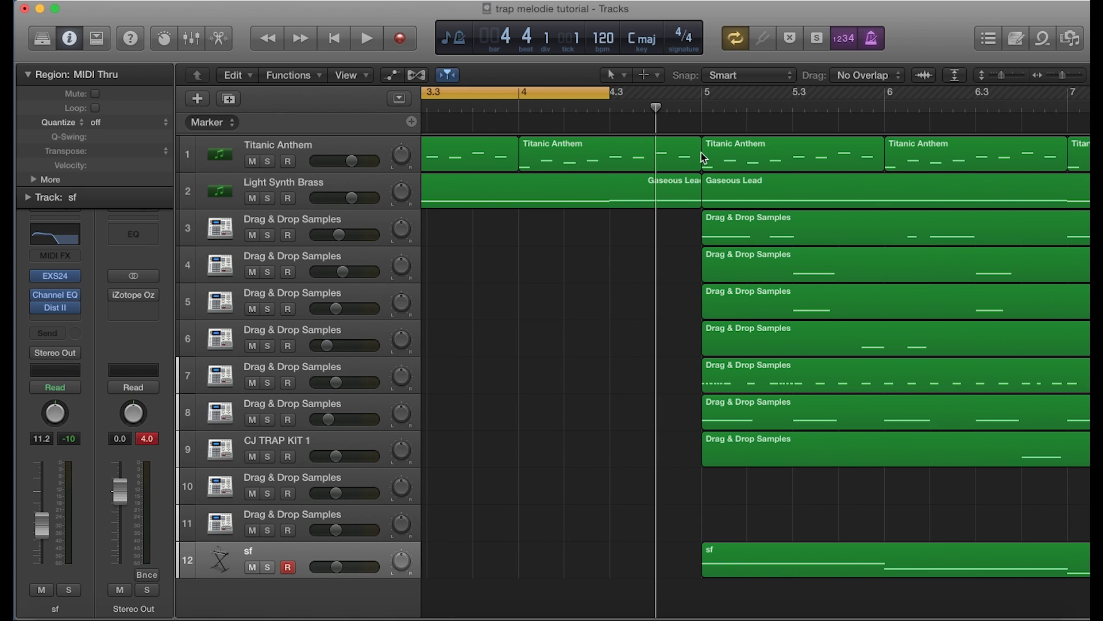
left_click_drag(701, 153, 656, 157)
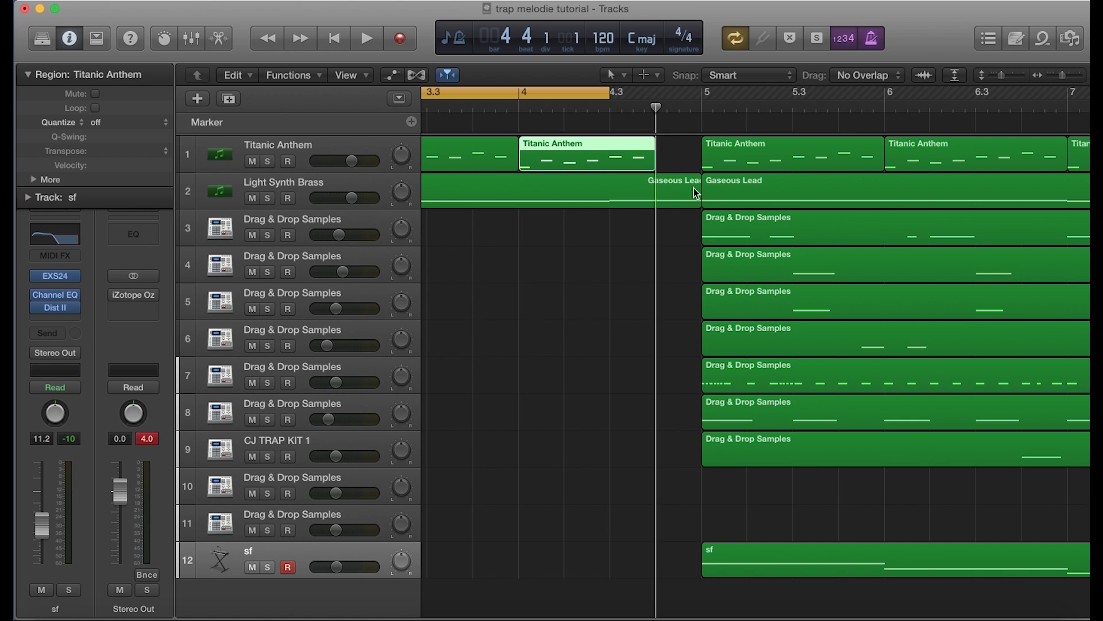
left_click_drag(698, 194, 654, 197)
key("super+Left")
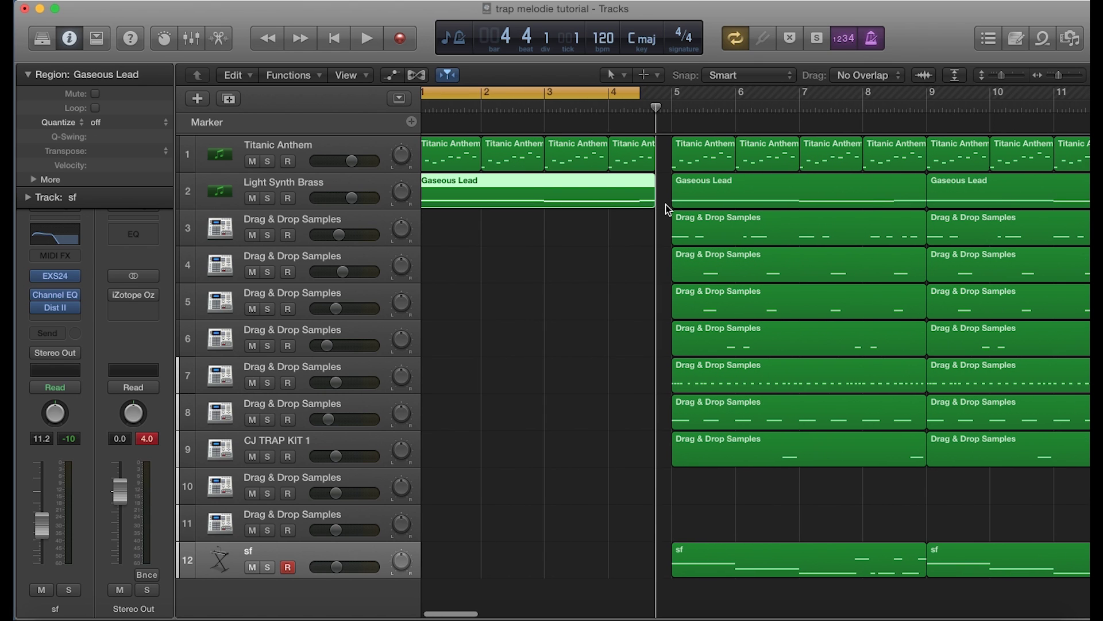
Turn off cycle mode and play from bar 3 to hear the gap before the drums enter at bar 5
left_click(595, 95)
left_click_drag(655, 108, 546, 109)
key("space")
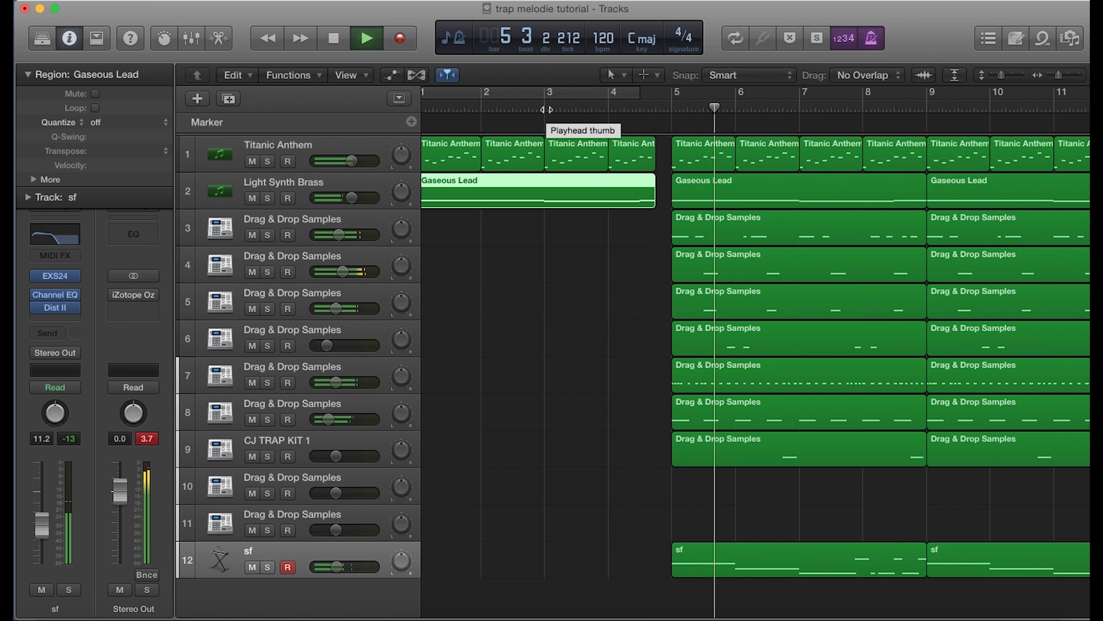
key("space")
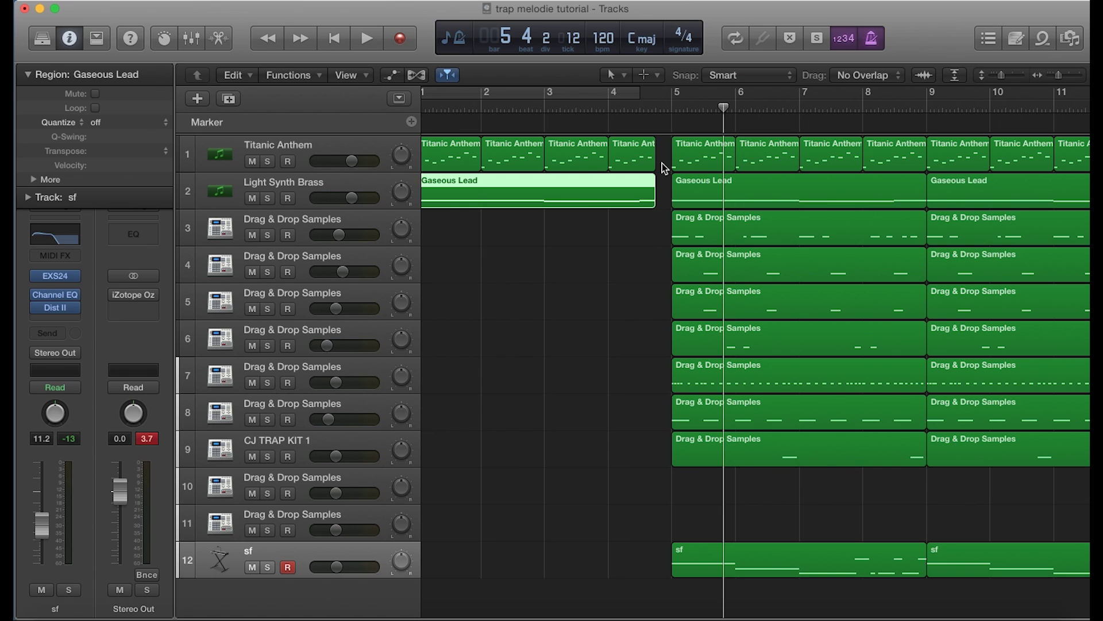
Undo the trims of the intro Titanic Anthem and Gaseous Lead regions, and place the playhead at bar 4 beat 3
left_click_drag(654, 159, 667, 198)
left_click(656, 192)
key("super+z")
key("super+z")
left_click(639, 105)
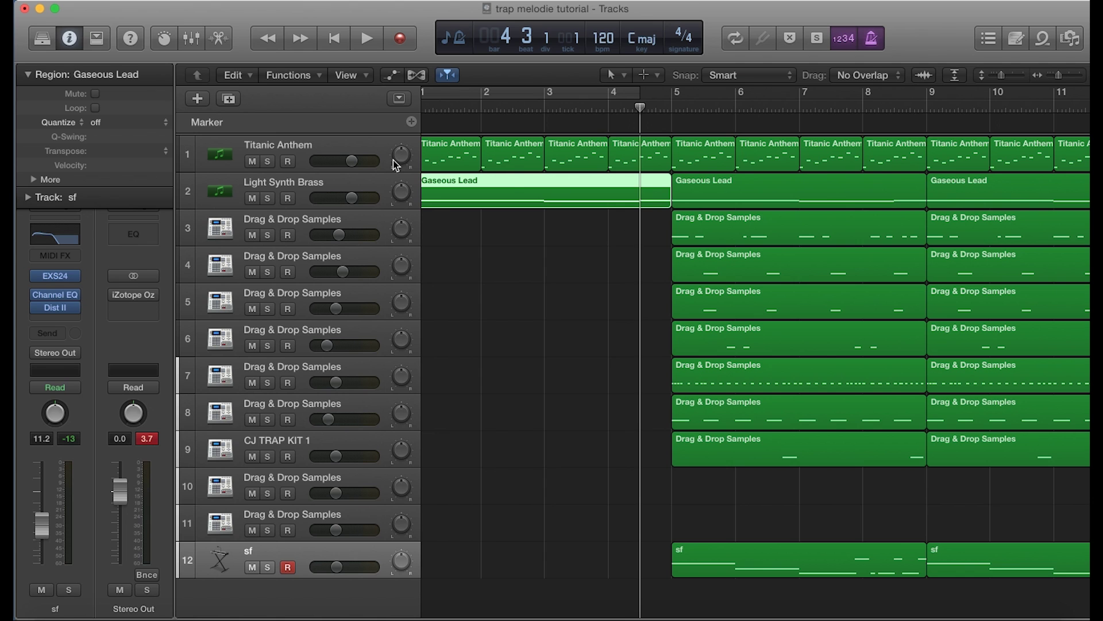
Create one new audio track directly below the Titanic Anthem track
key("super+Left")
key("super+Left")
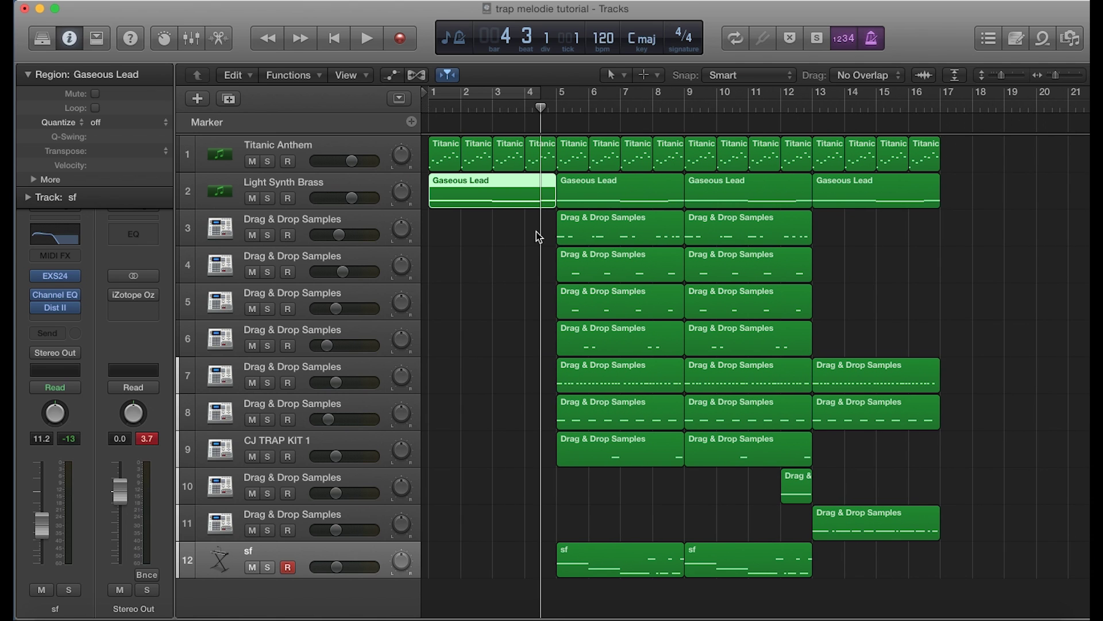
left_click_drag(543, 222, 442, 153)
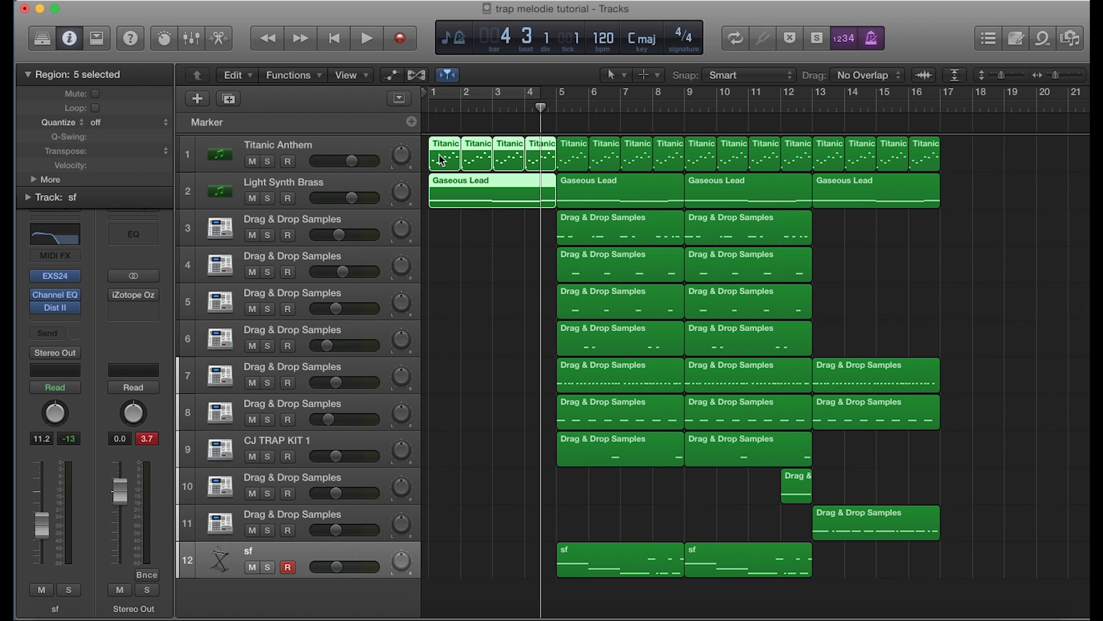
left_click(316, 153)
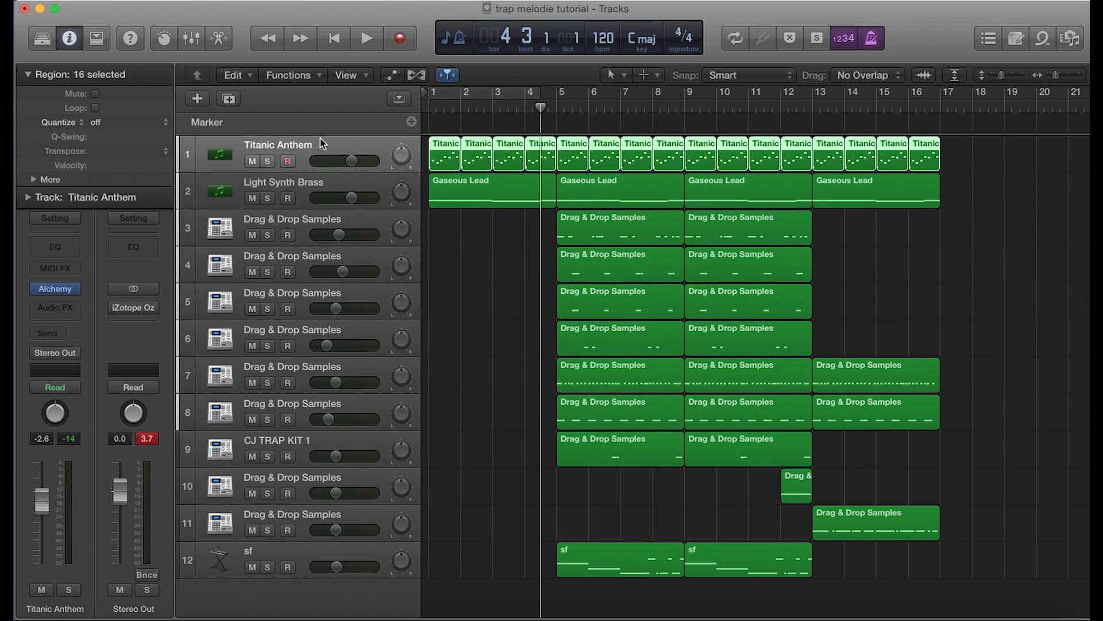
left_click(197, 99)
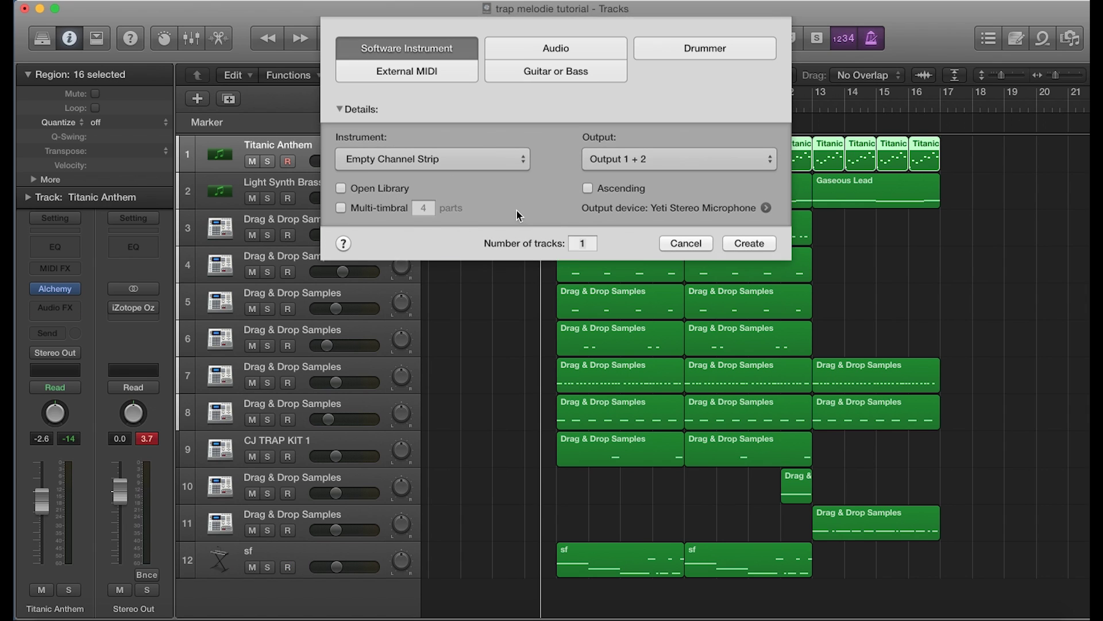
left_click(576, 60)
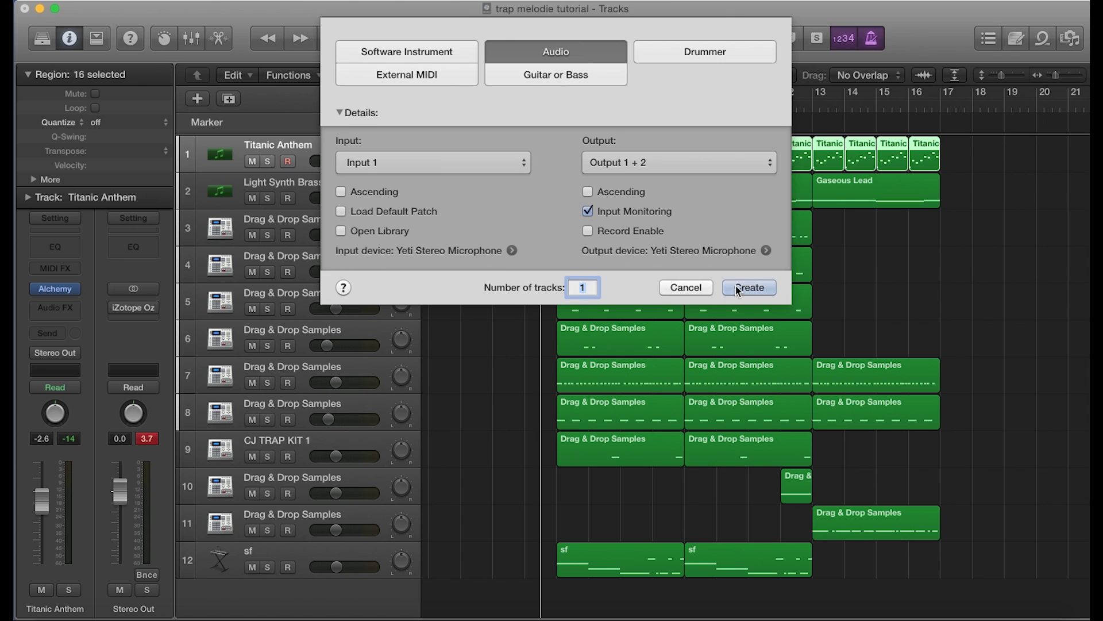
left_click(737, 287)
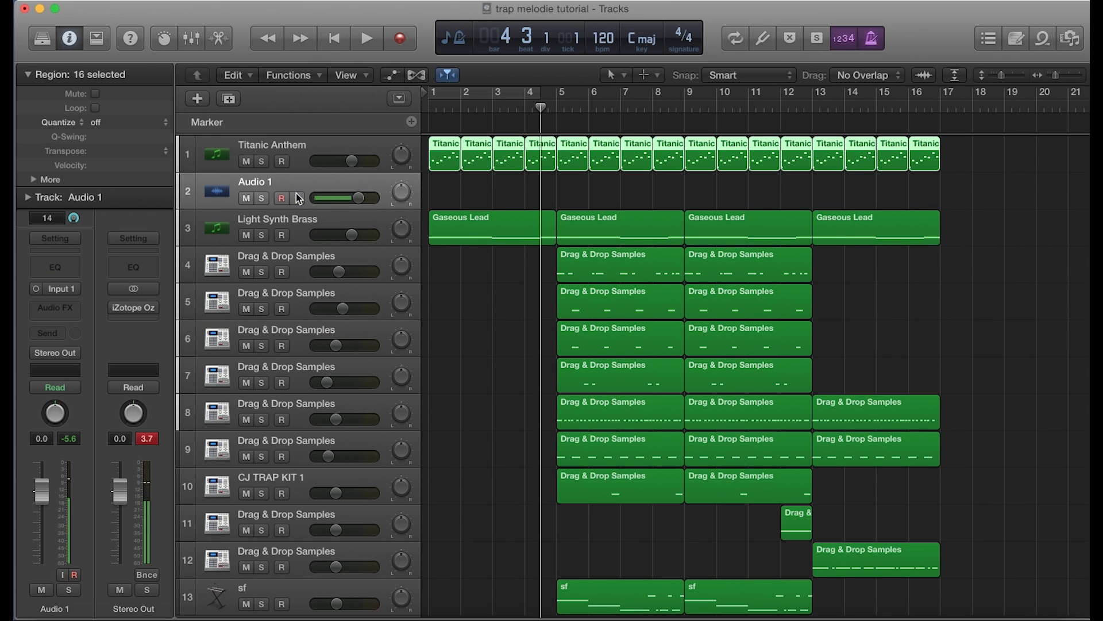
Place the playhead at bar 4 and move the Audio 1 track directly below the Light Synth Brass track
left_click_drag(321, 182, 303, 130)
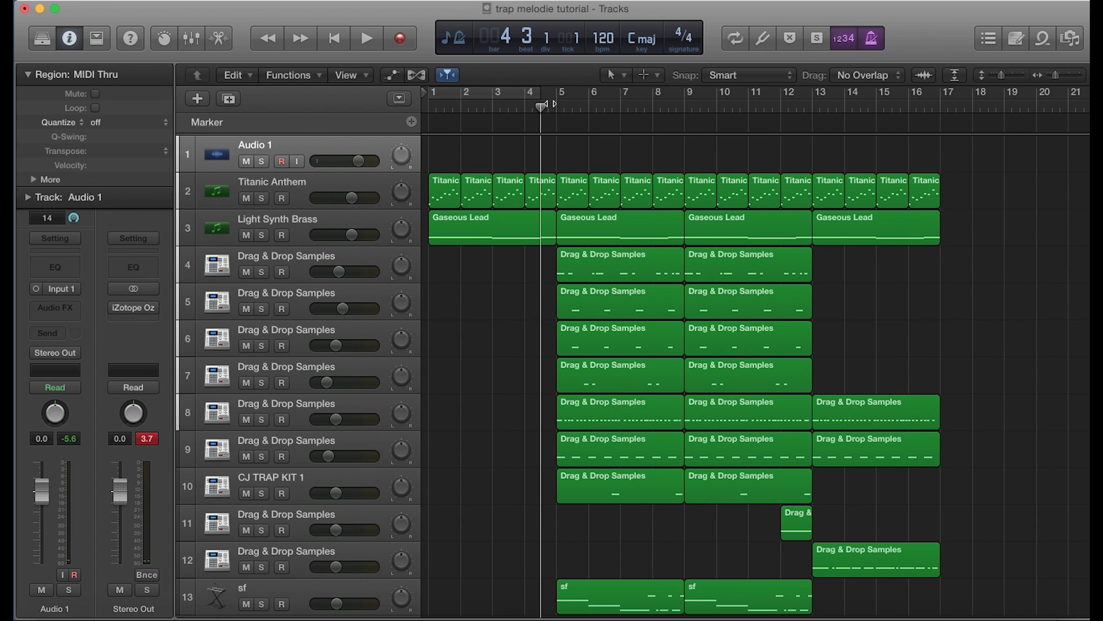
left_click_drag(539, 109, 525, 110)
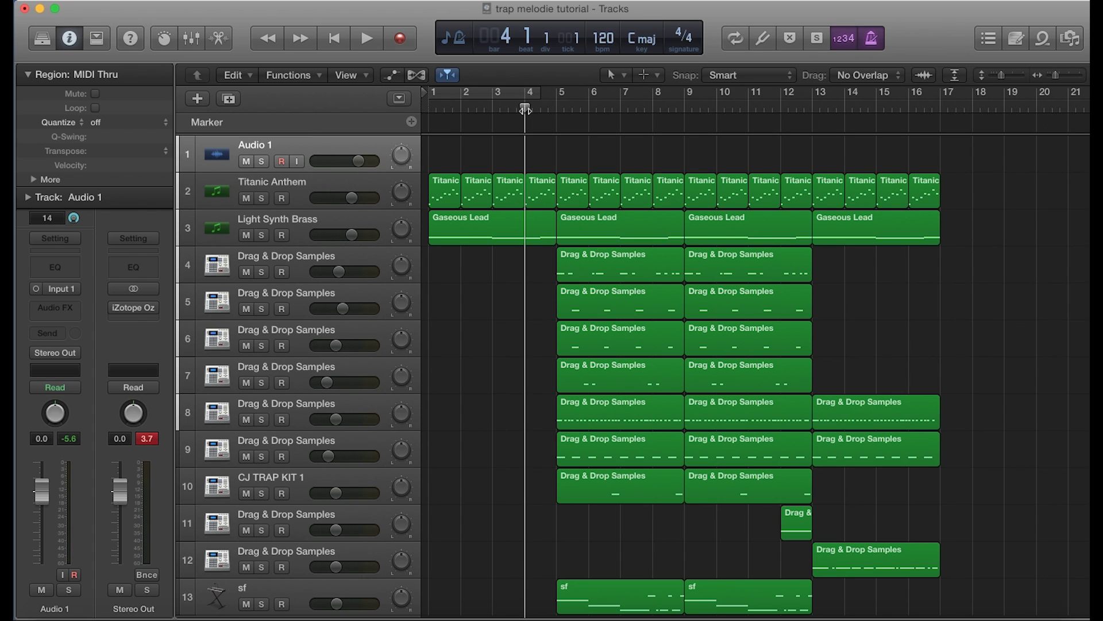
left_click_drag(331, 163, 326, 236)
Bounce the first Gaseous Lead region, covering bars 1 to 4, in place
left_click(477, 193)
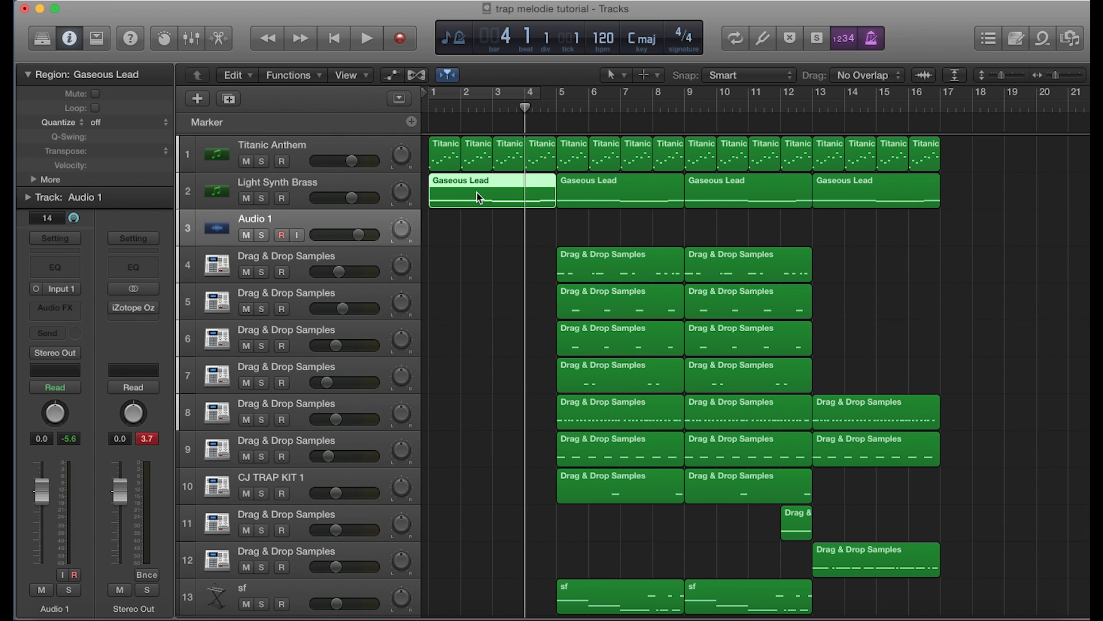
right_click(477, 191)
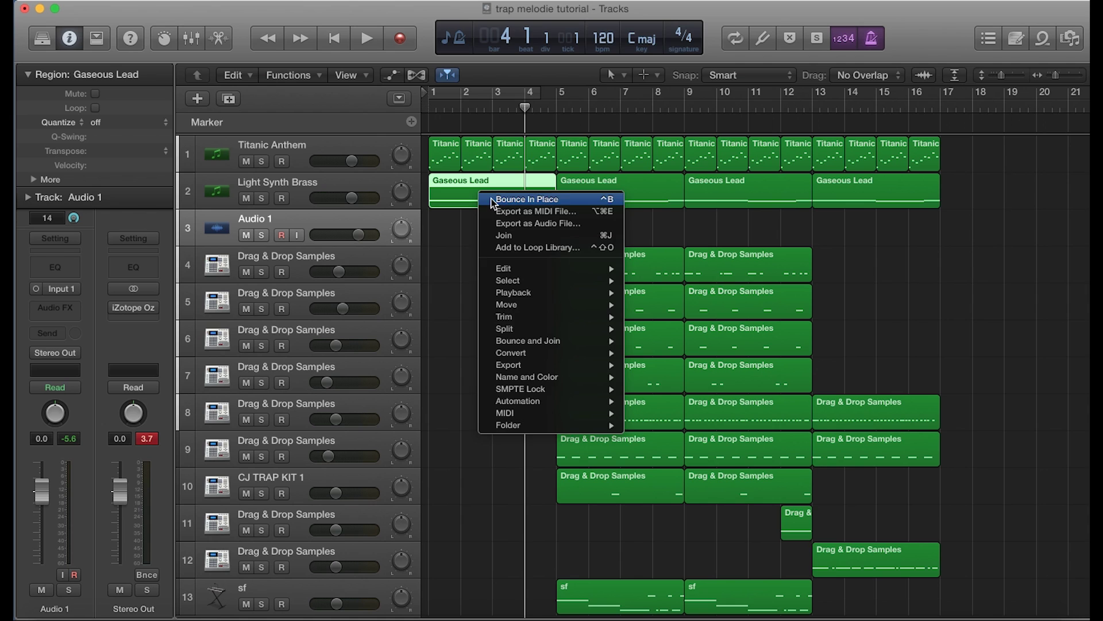
left_click(492, 200)
left_click(676, 296)
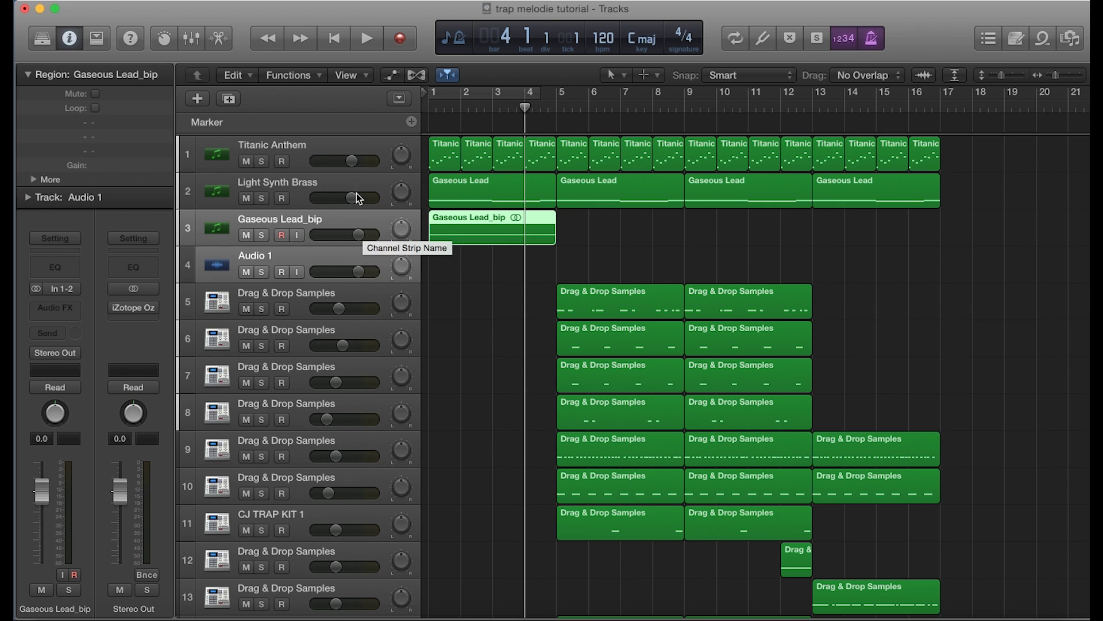
Move all regions from bar 5 onward on every track one bar later, starting at bar 6
left_click(344, 140)
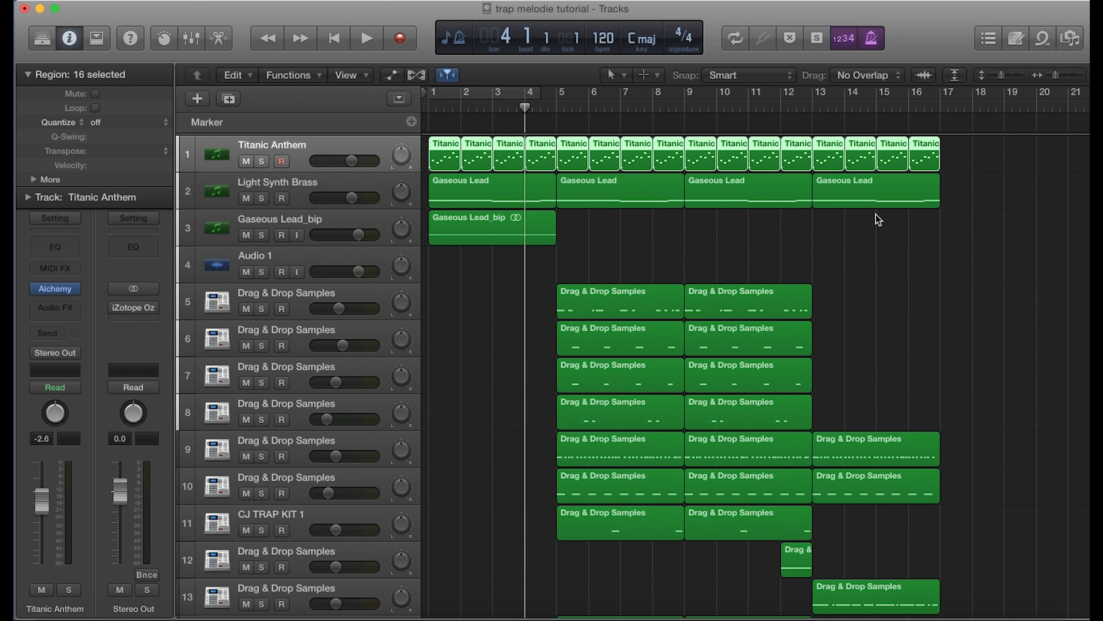
left_click_drag(966, 152, 566, 399)
scroll(568, 396, "up", 3)
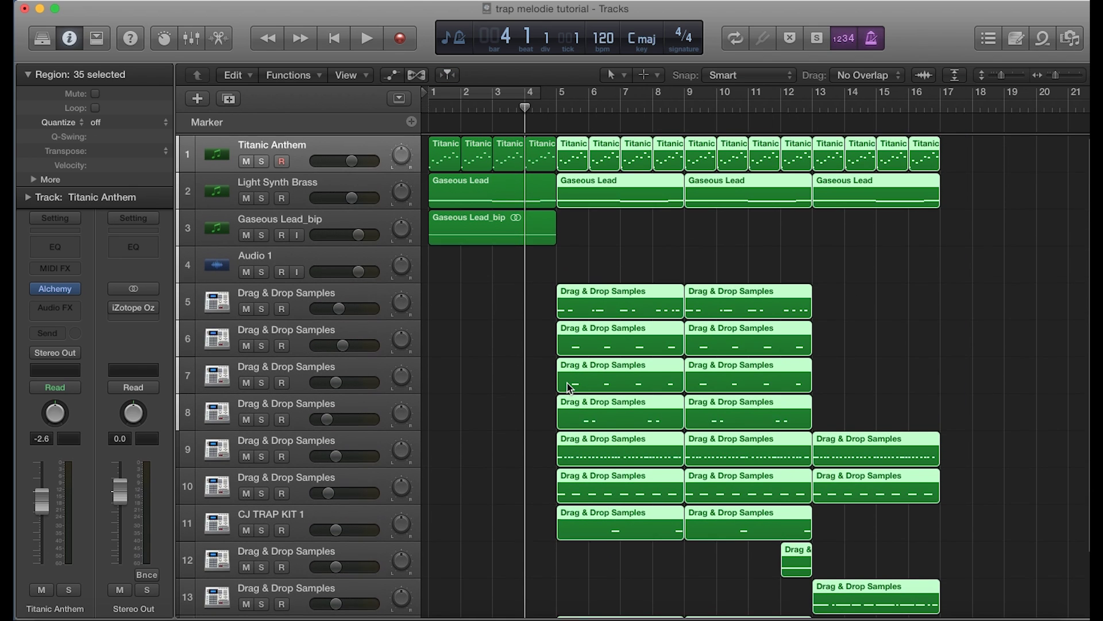
Bounce the four Titanic Anthem regions in bars 1 to 4 in place to a new track, leaving the source regions
left_click_drag(572, 158, 442, 164)
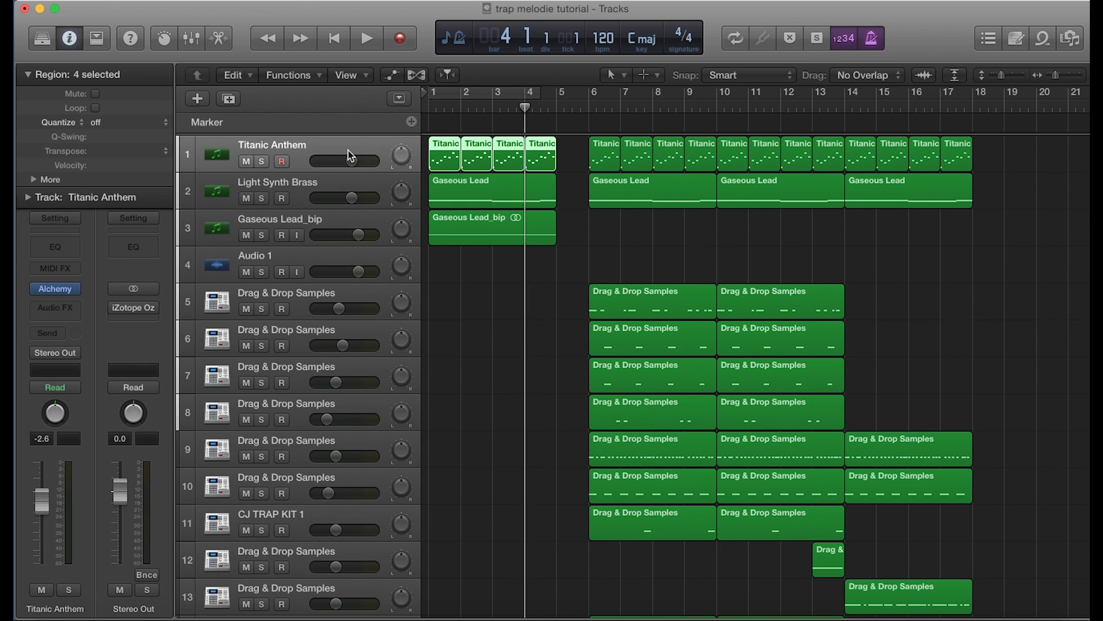
right_click(500, 161)
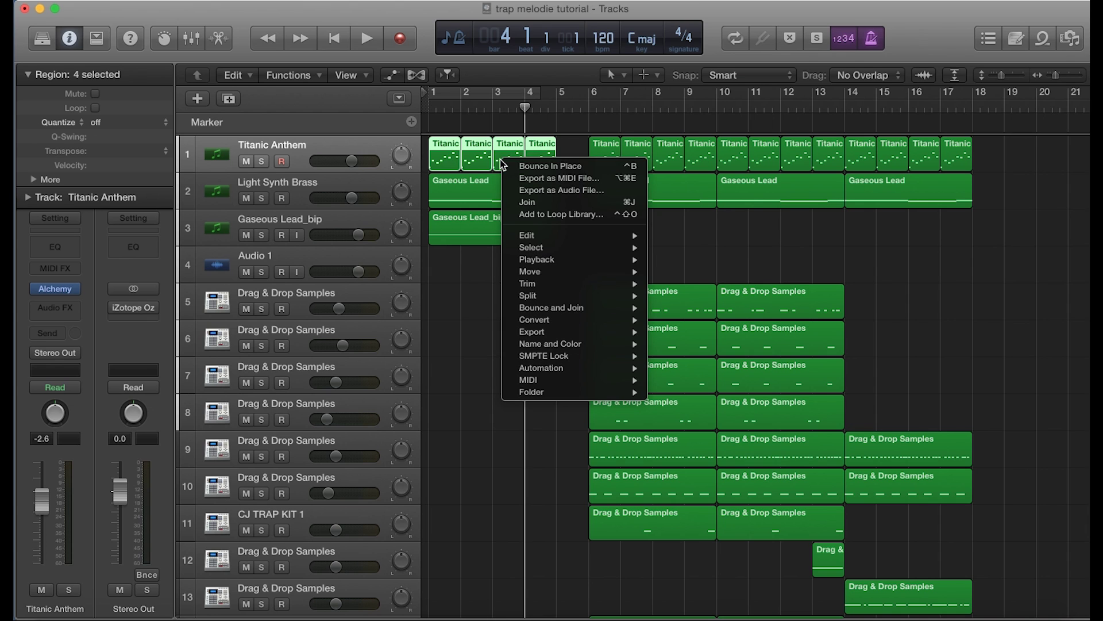
left_click(513, 165)
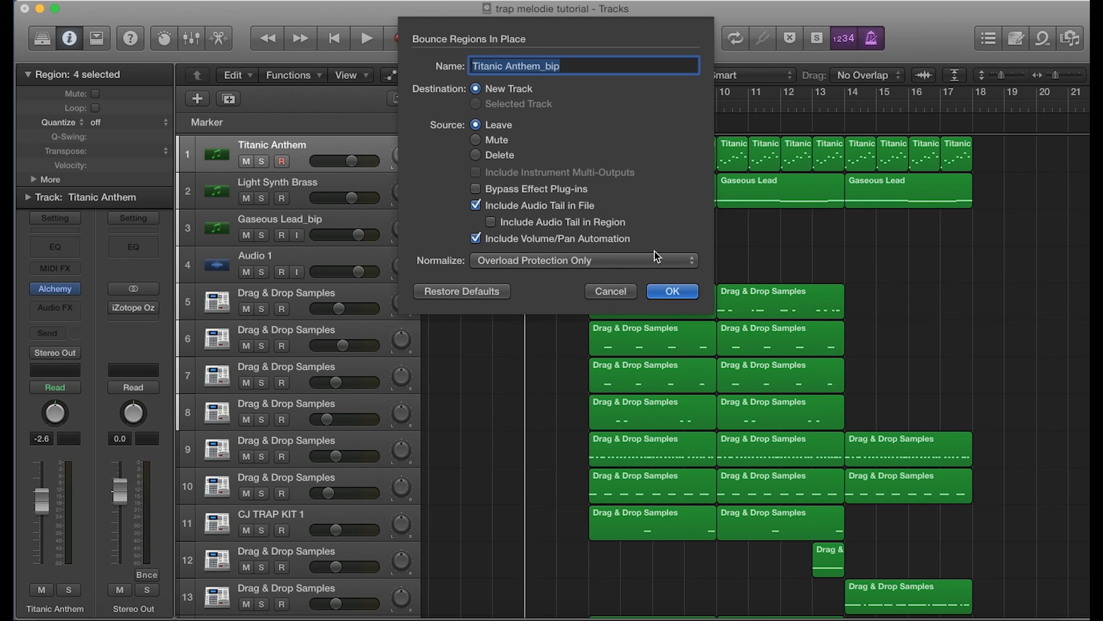
left_click(663, 294)
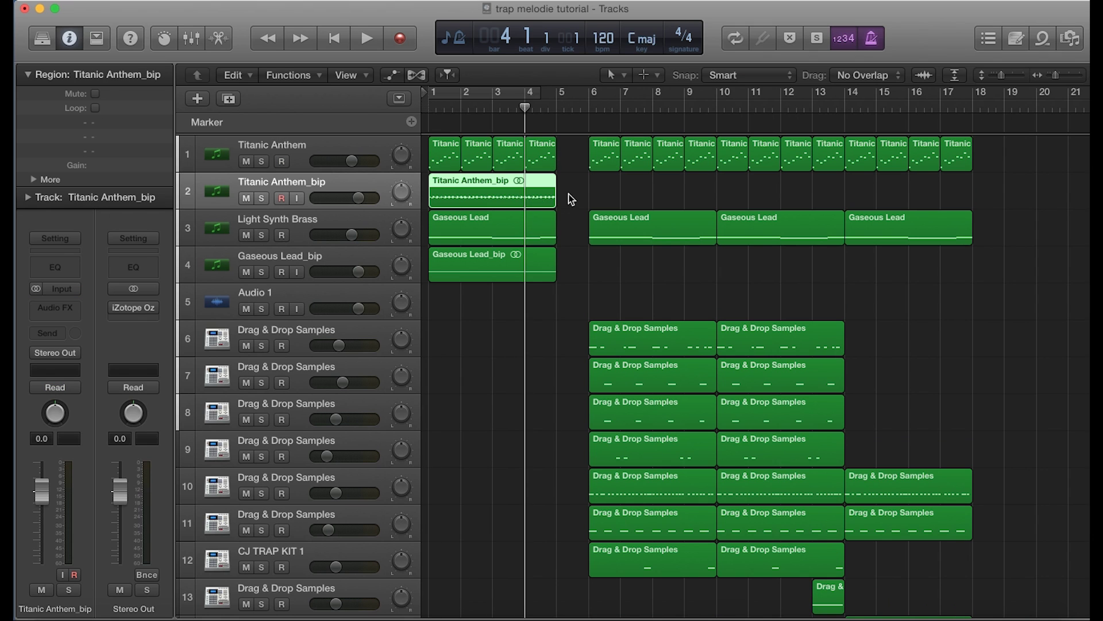
Delete the four original Titanic Anthem MIDI regions in bars 1 to 4
left_click(568, 194)
left_click_drag(568, 159, 426, 165)
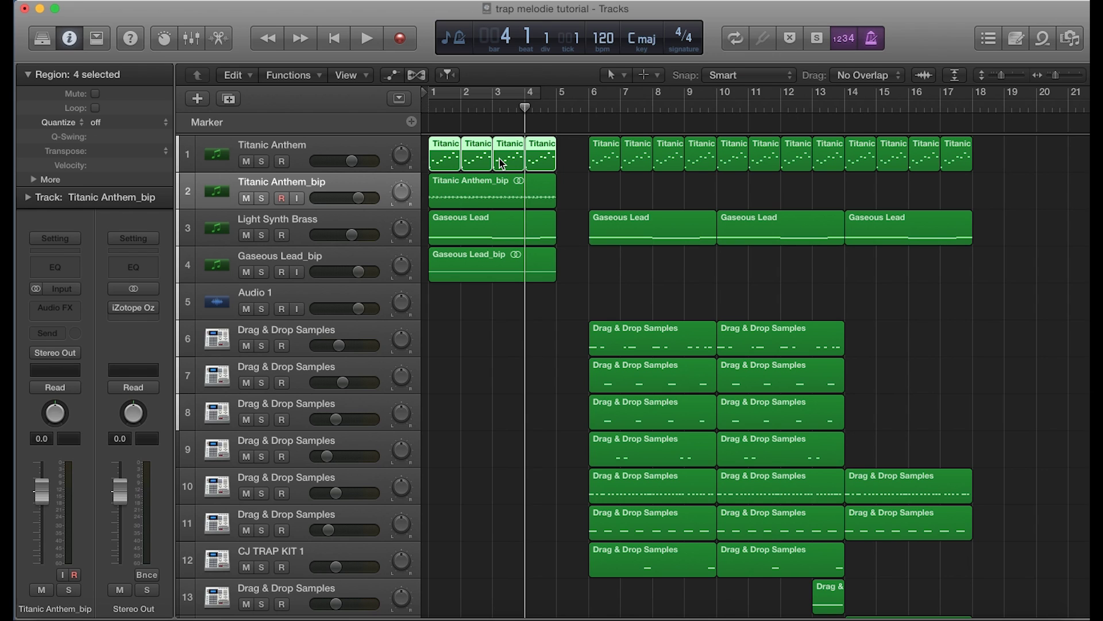
key("Delete")
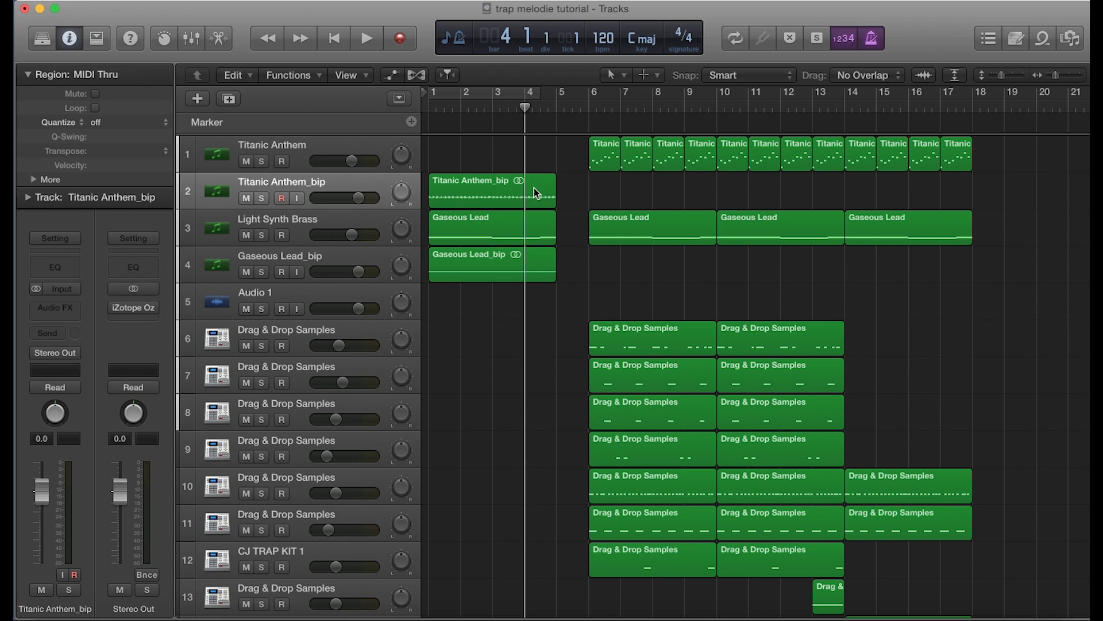
Delete the original Gaseous Lead MIDI region in bars 1 to 4
left_click(553, 233)
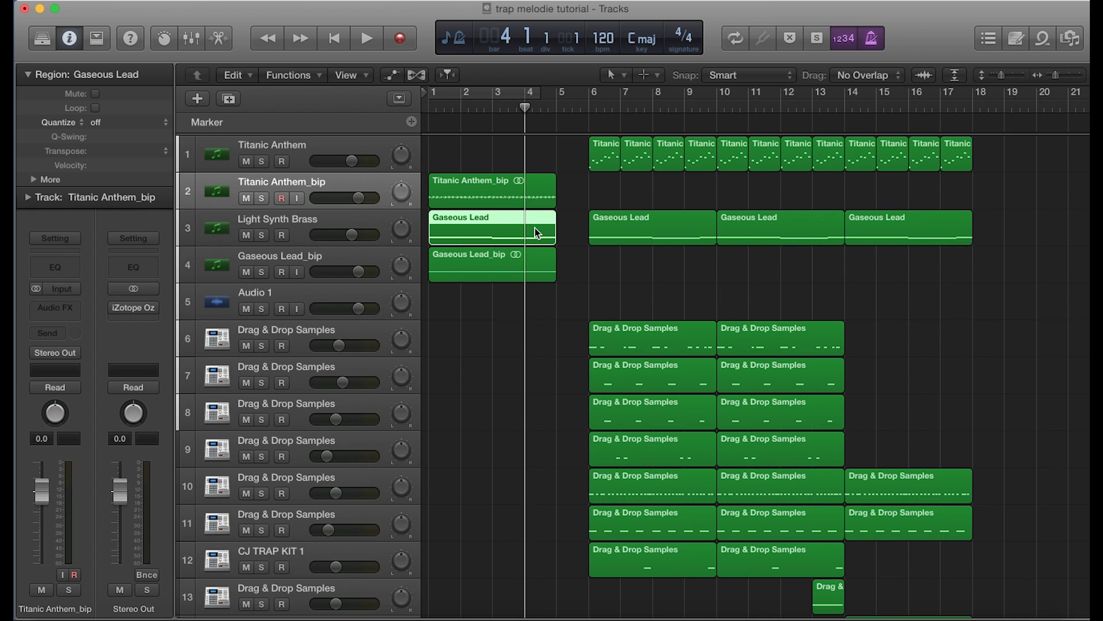
key("Delete")
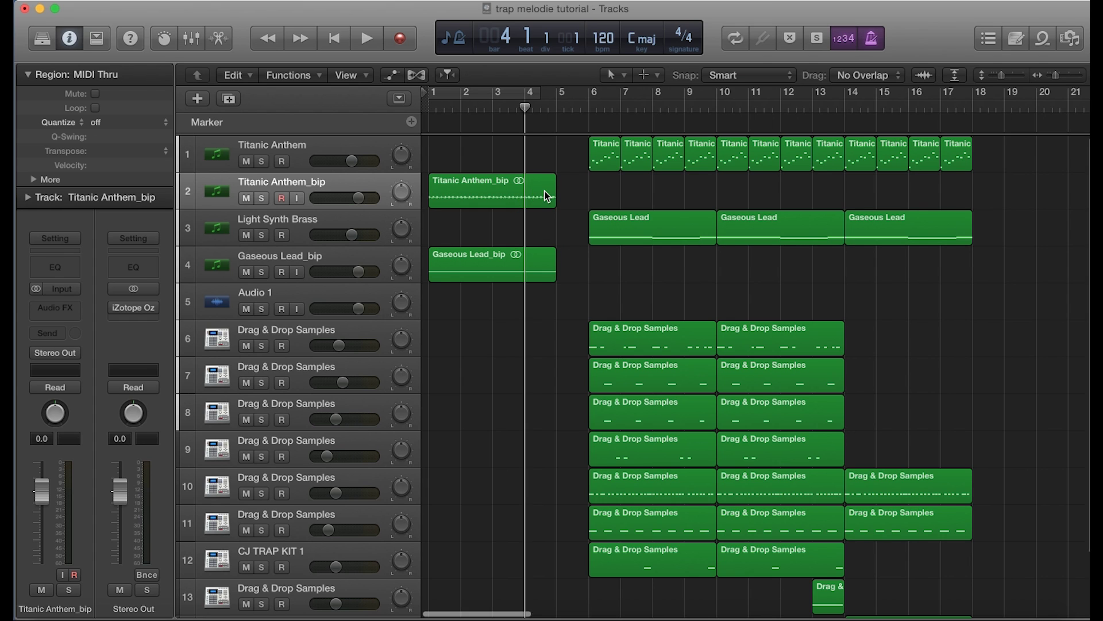
Assign the Fade Tool as the secondary tool for working on the ends of the bounced regions at bar 5
key("super+Right")
key("super+Right")
key("super+Right")
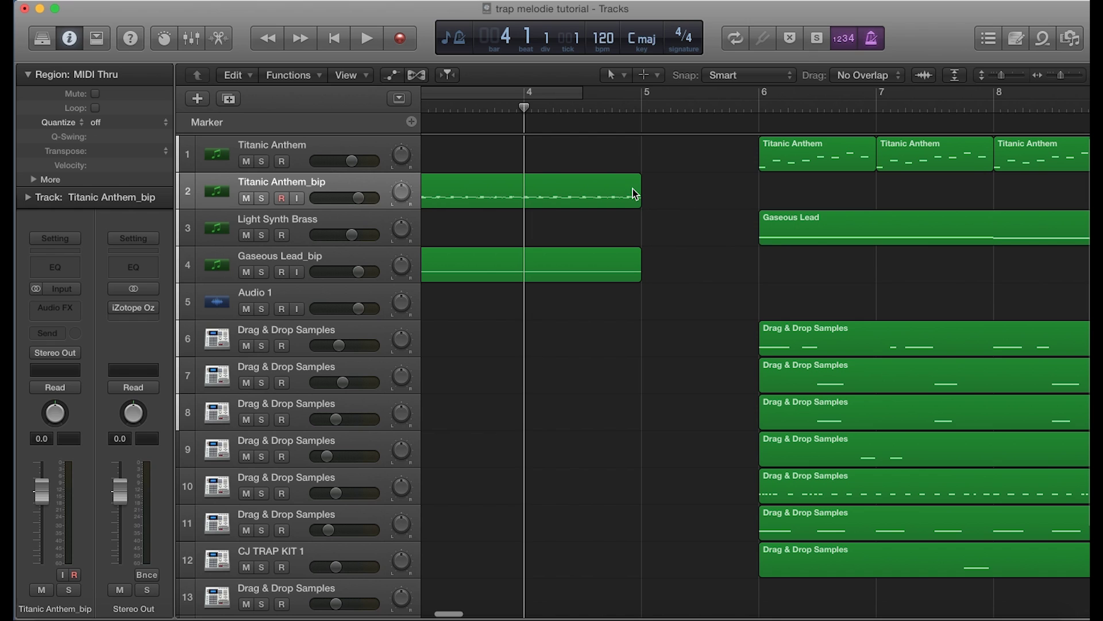
left_click(656, 77)
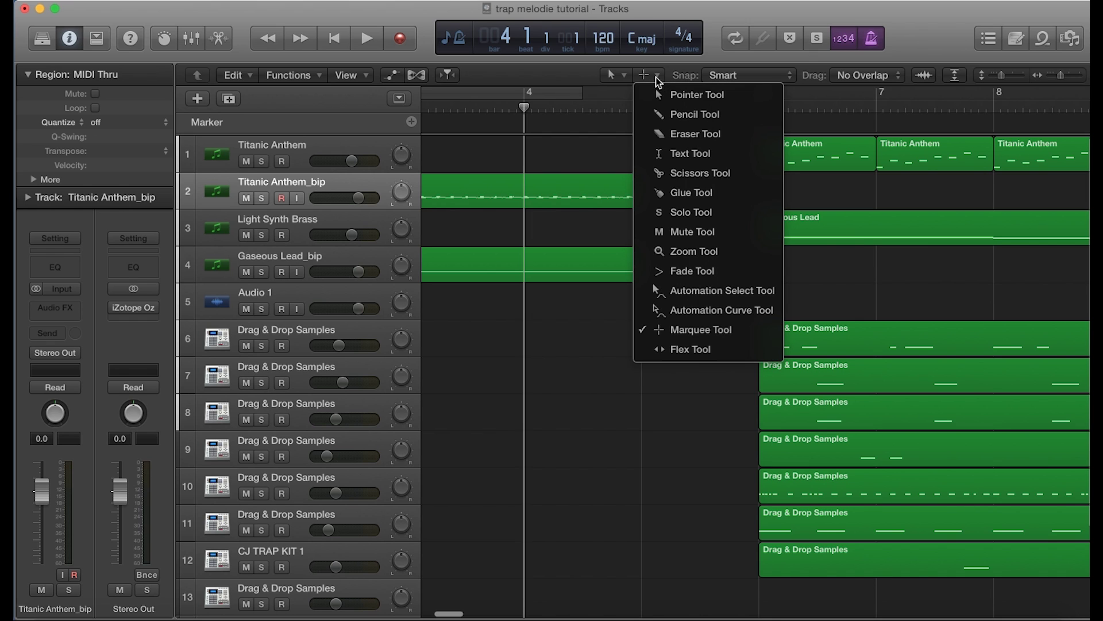
left_click(686, 277)
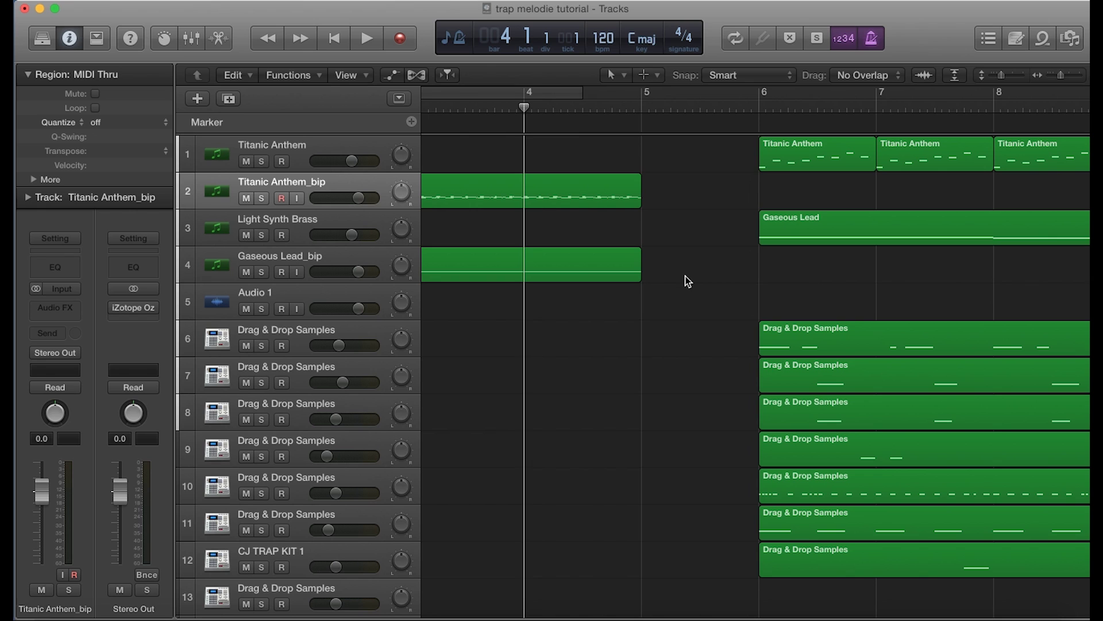
left_click(658, 77)
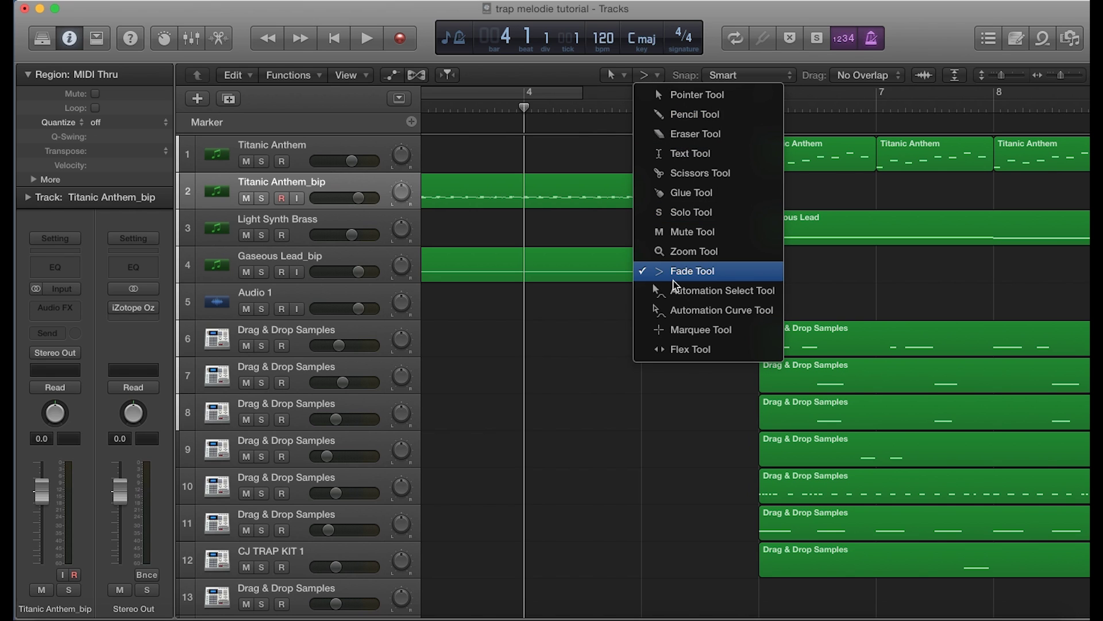
left_click(611, 323)
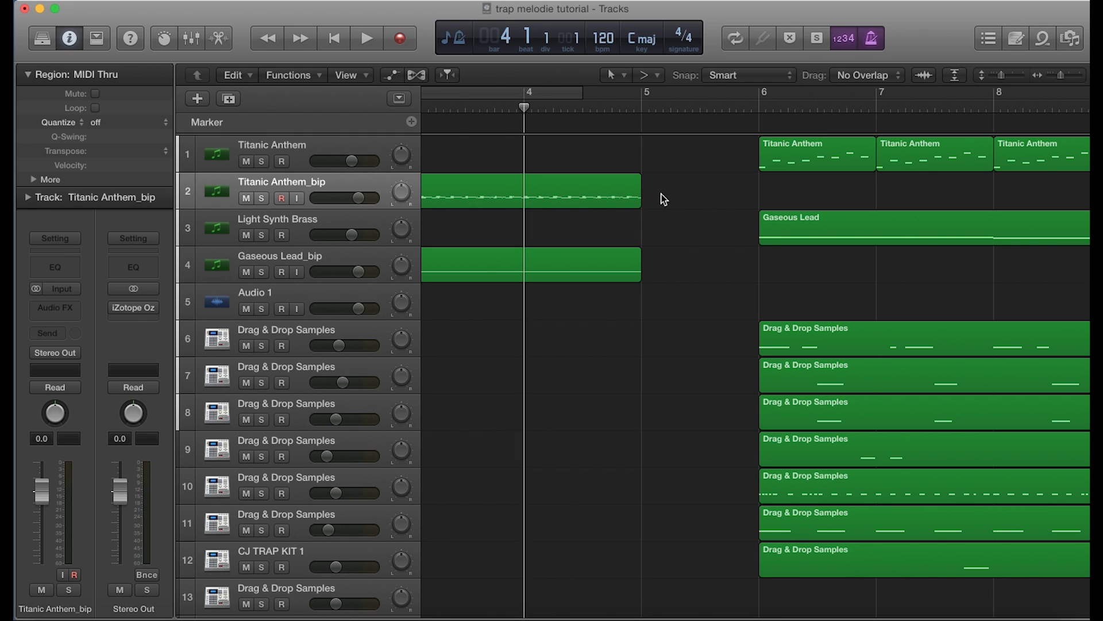
Try a slow-down fade about one beat long at the end of the Titanic Anthem_bip and Gaseous Lead_bip regions
left_click(627, 195)
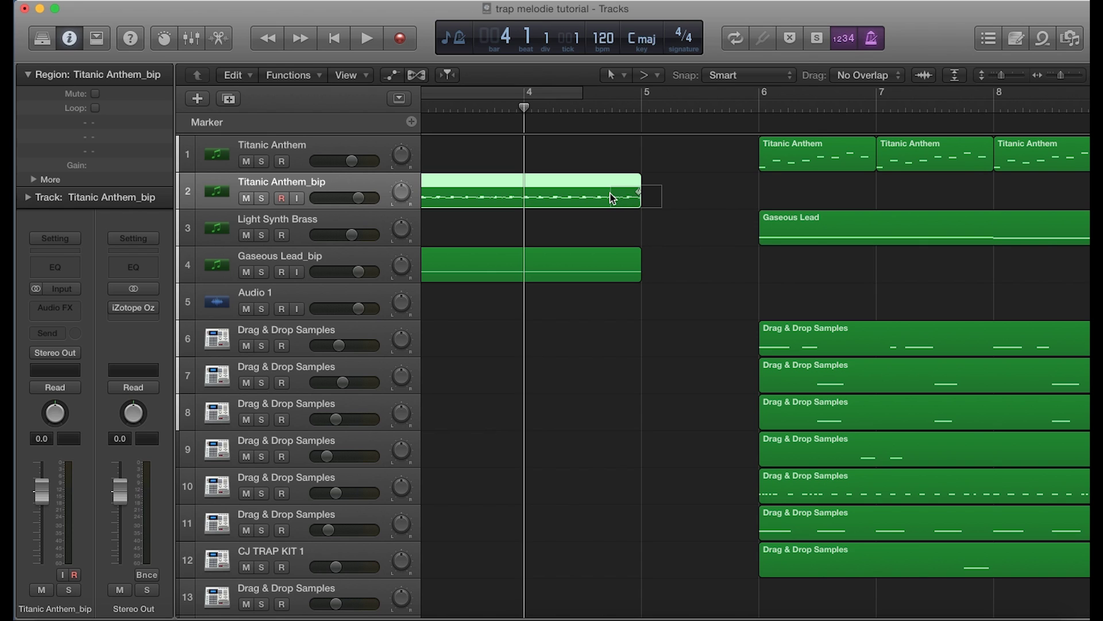
left_click_drag(611, 196, 612, 196)
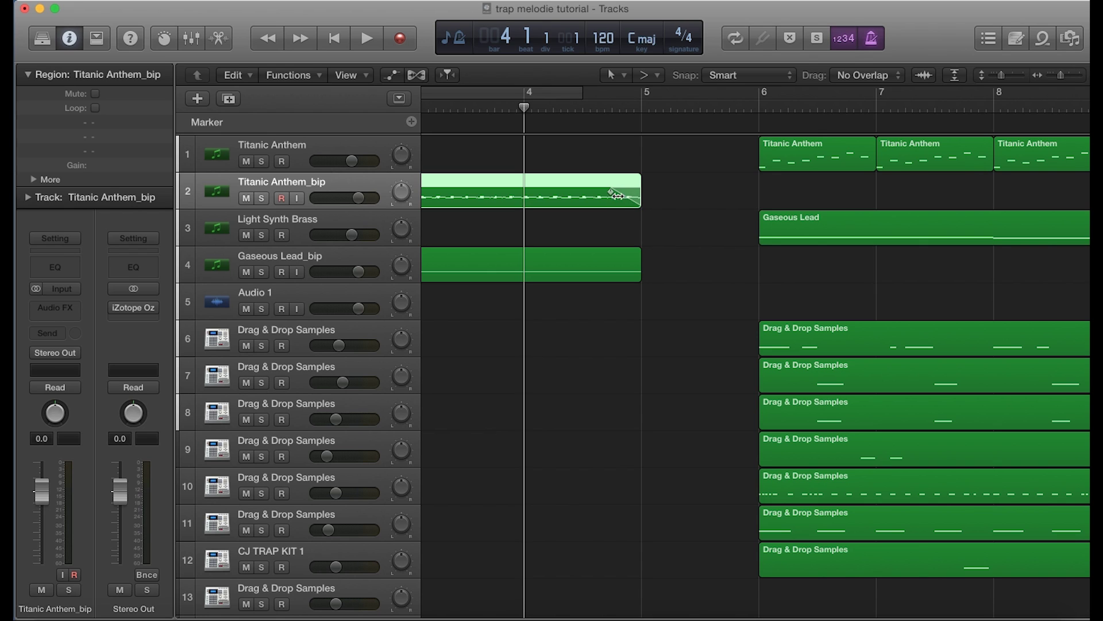
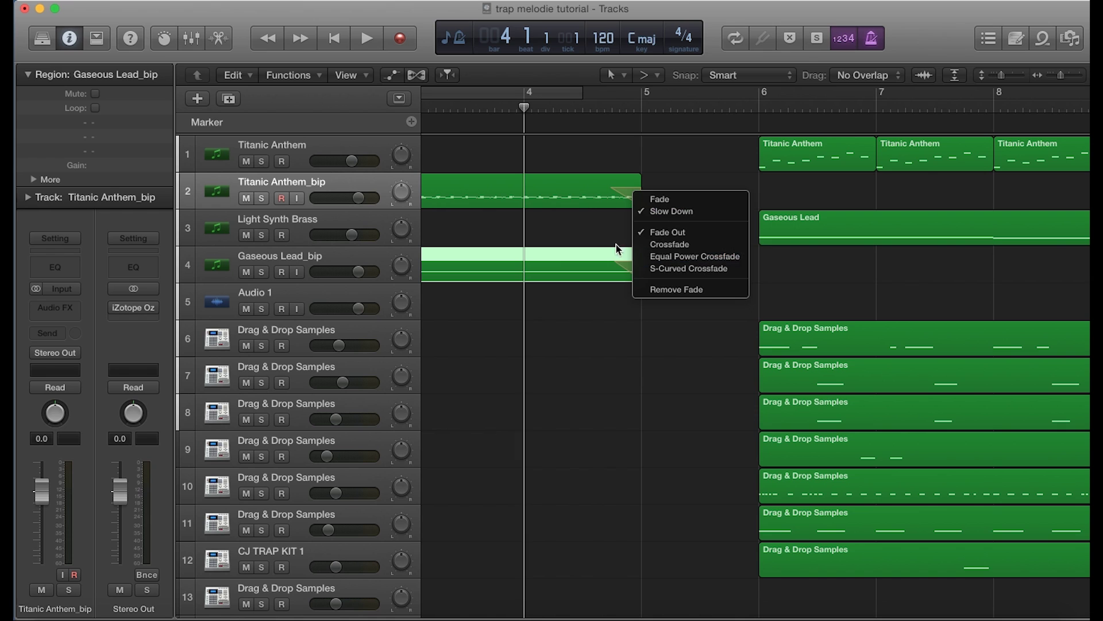
right_click(634, 271)
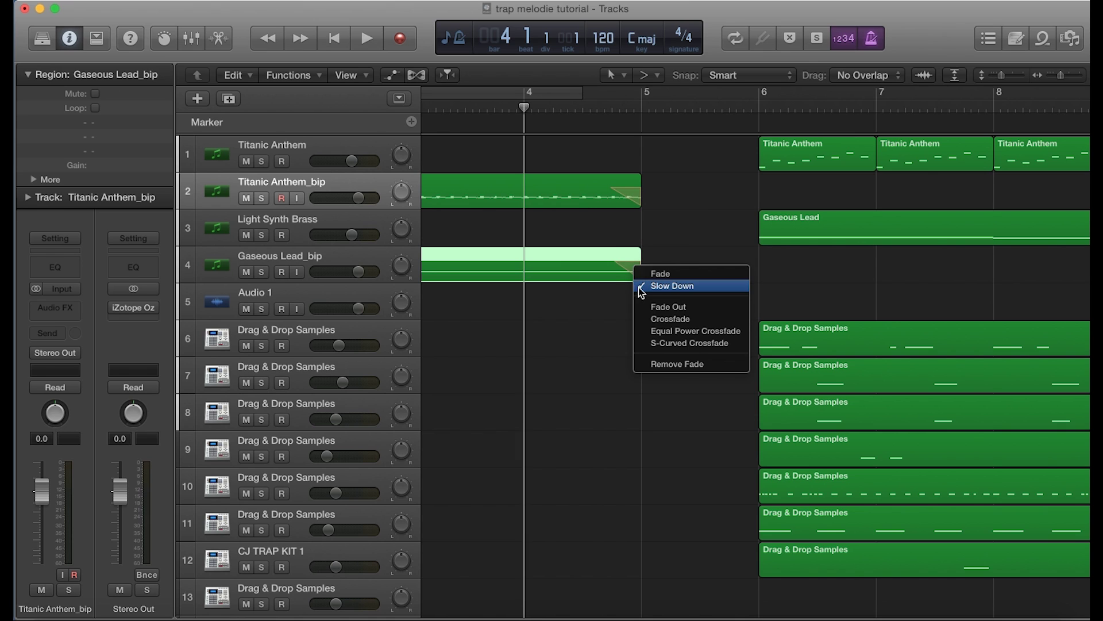
right_click(634, 199)
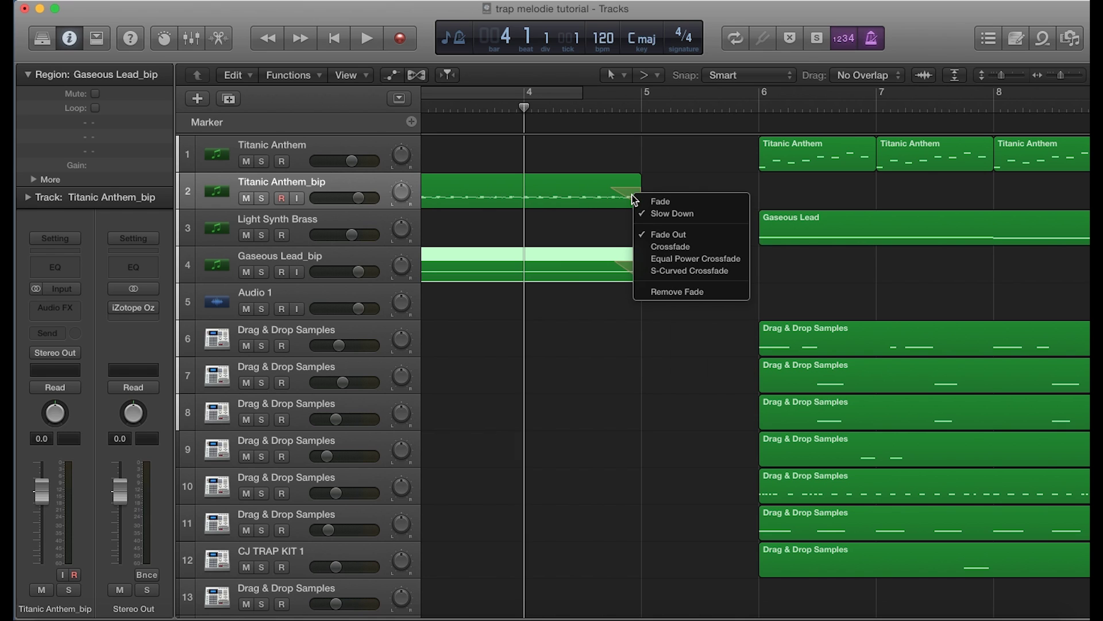
left_click(647, 236)
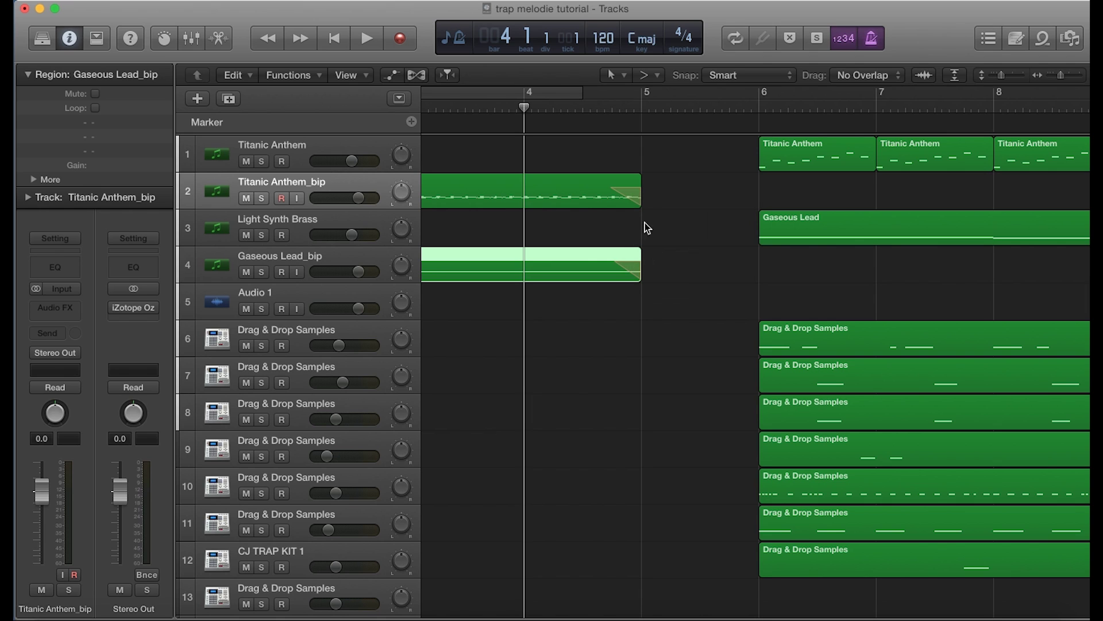
Remove the fades from the ends of the Titanic Anthem_bip and Gaseous Lead_bip regions
right_click(634, 200)
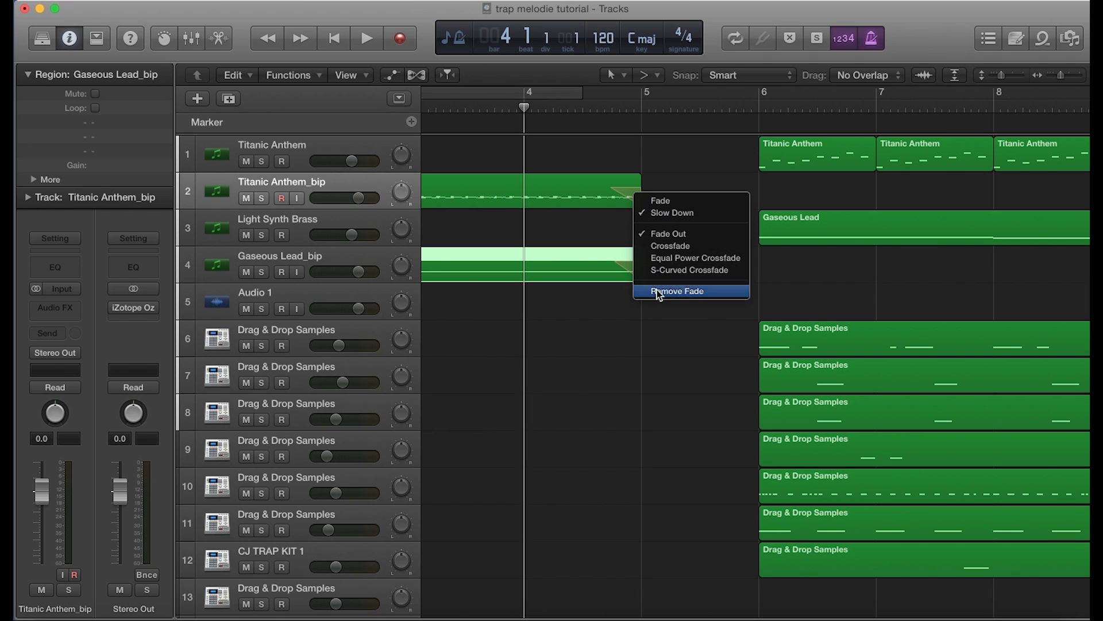
left_click(660, 292)
left_click(642, 193)
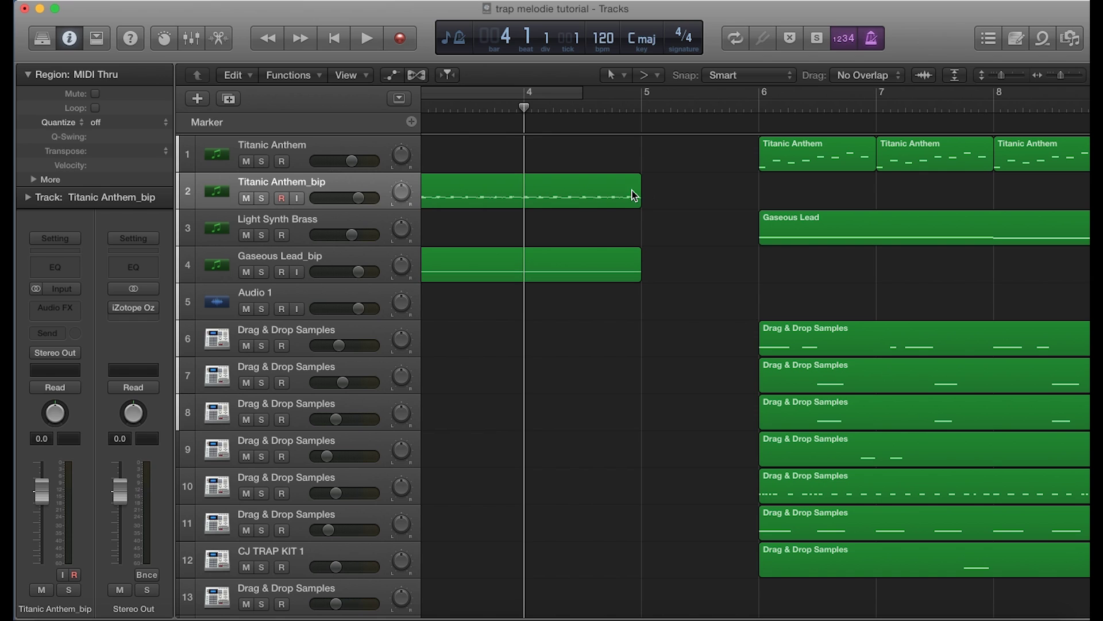
Draw a fade about one beat long at the end of the Titanic Anthem_bip region, using the Slow Down type
left_click(629, 193)
left_click_drag(614, 196, 613, 195)
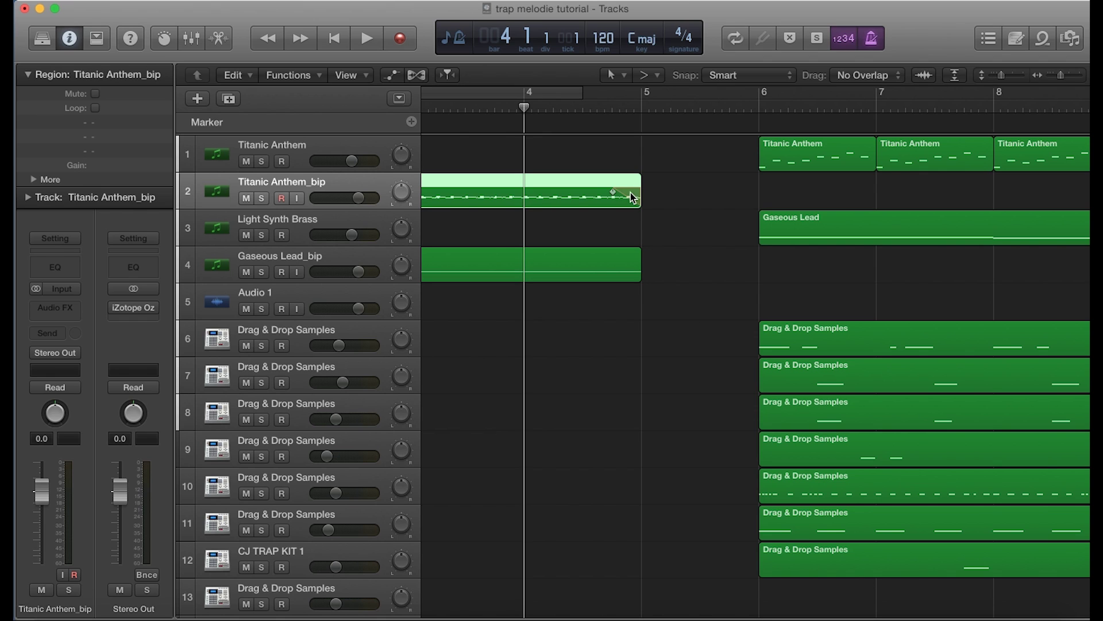
right_click(630, 193)
left_click(683, 165)
Draw a fade about one beat long at the end of the Gaseous Lead_bip region, using the Slow Down type
right_click(639, 265)
left_click(653, 238)
left_click_drag(639, 265, 629, 267)
right_click(628, 267)
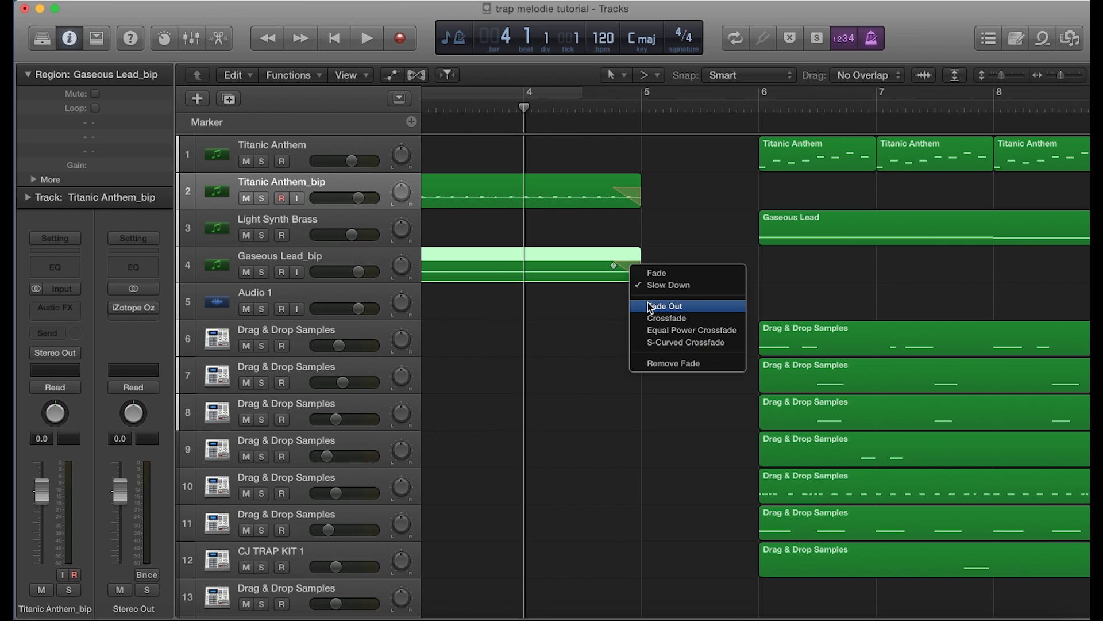
right_click(637, 199)
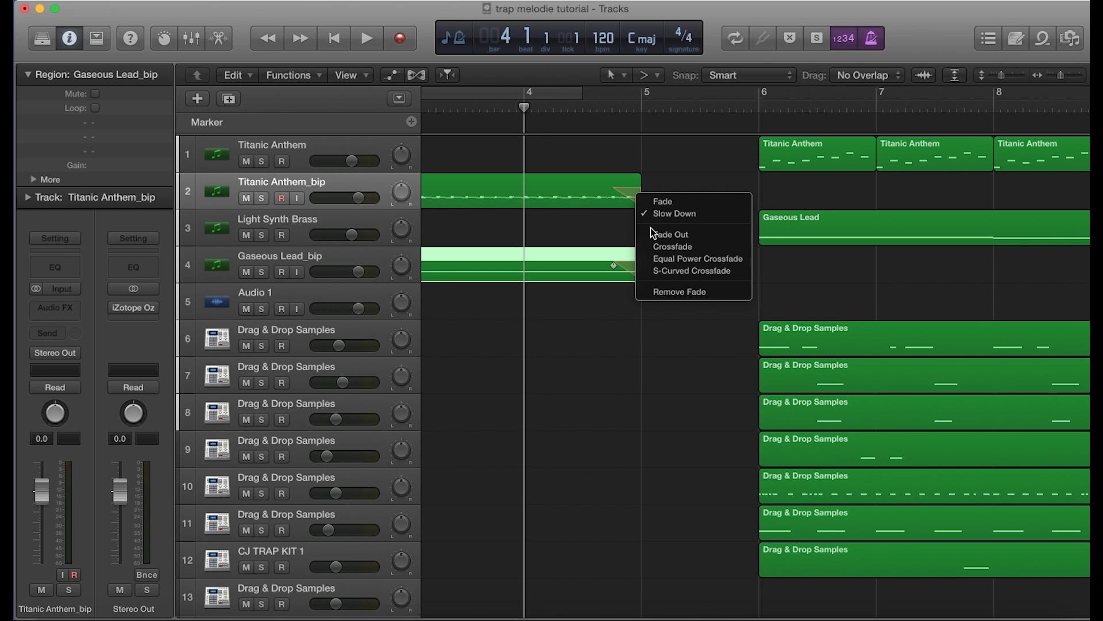
left_click(664, 152)
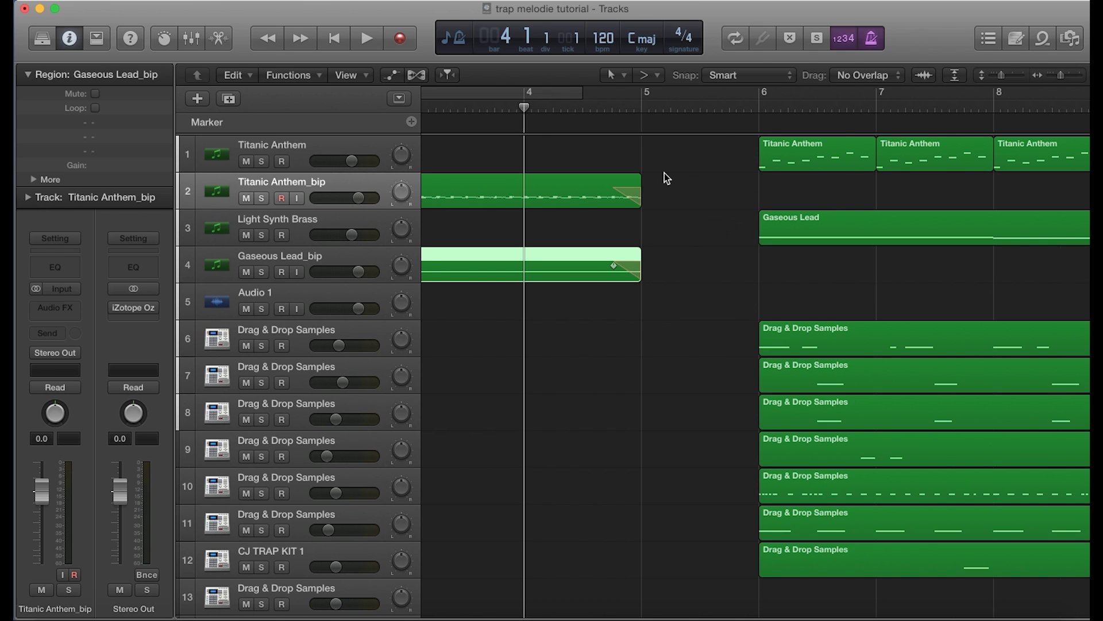
Select all regions from bar 6 onward on every track and move them about one bar earlier, to around bar 5
key("z")
left_click_drag(674, 161, 500, 575)
key("z")
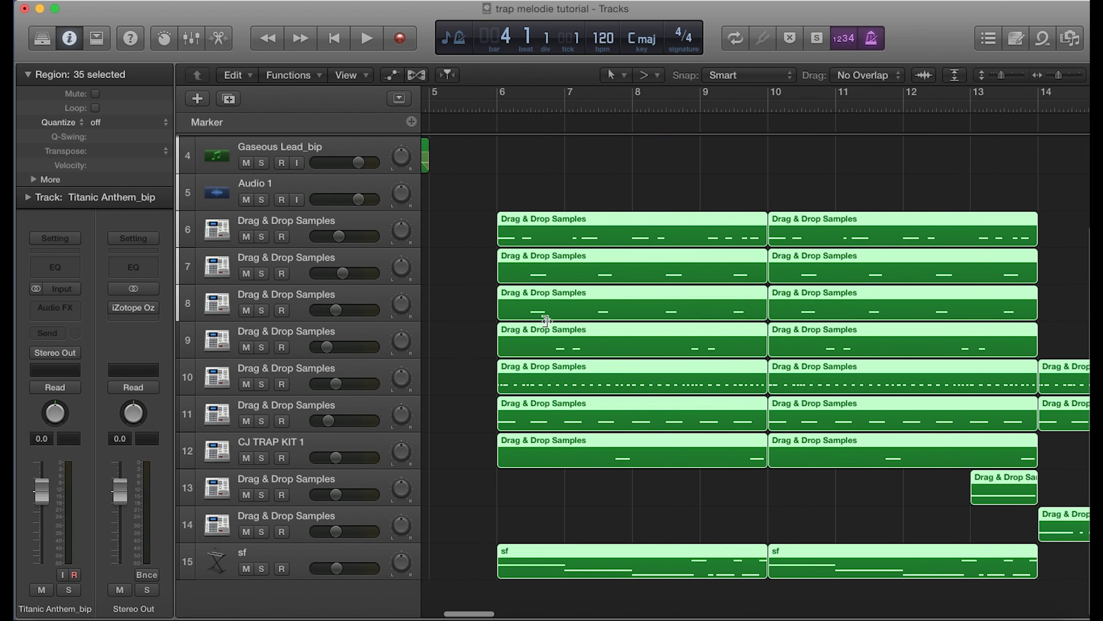
scroll(546, 320, "left", 5)
scroll(546, 320, "up", 3)
left_click_drag(797, 150, 715, 156)
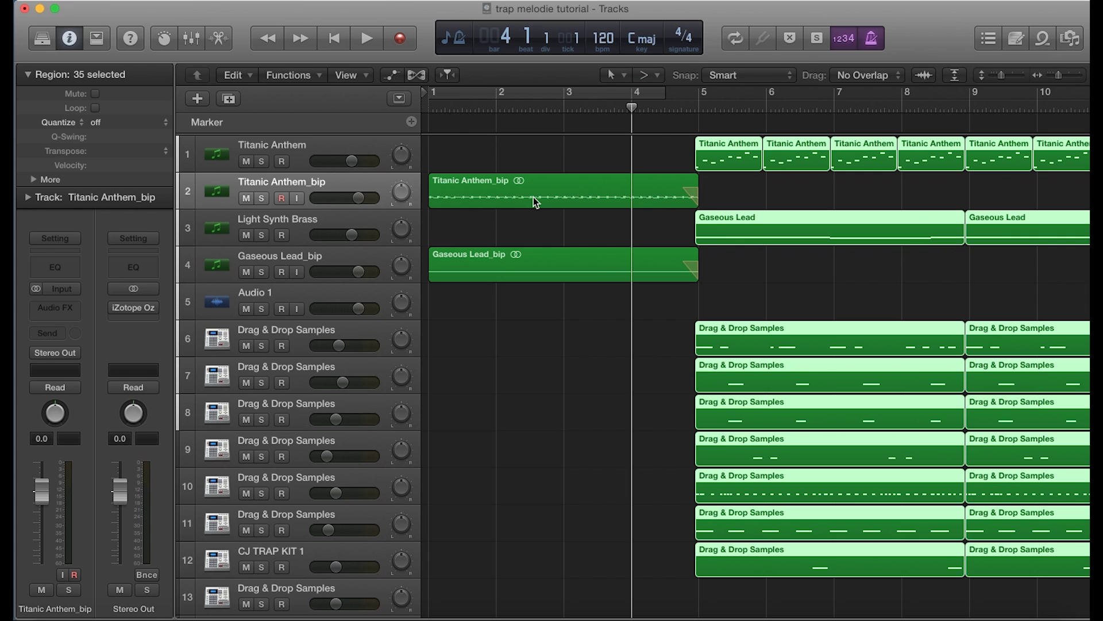
Play back the transition from bar 4 into the drum section
scroll(660, 164, "right", 3)
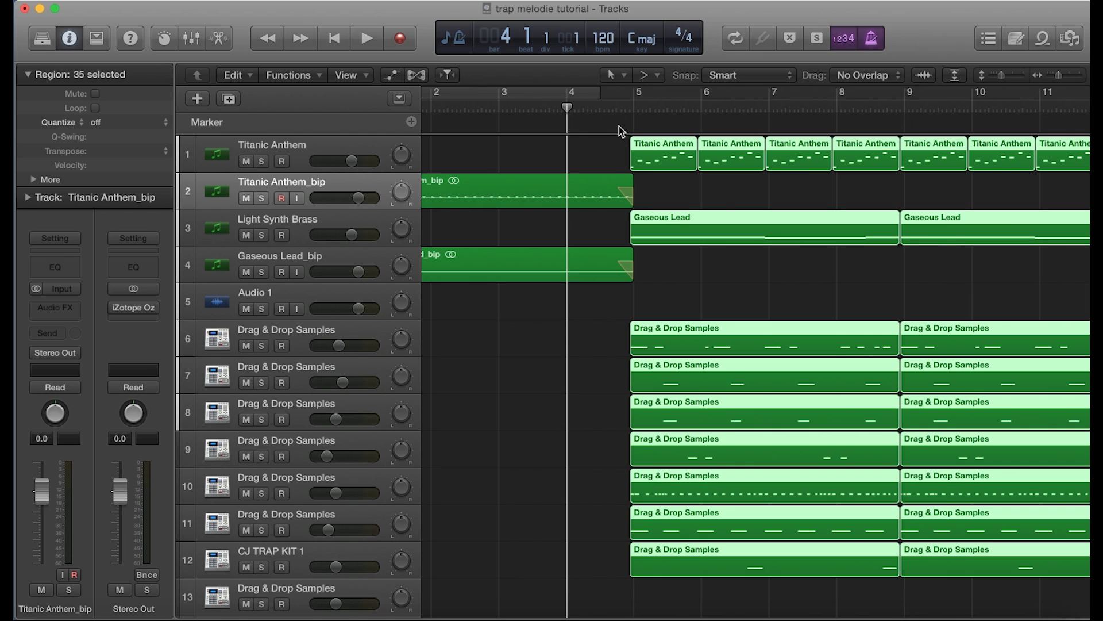
key("space")
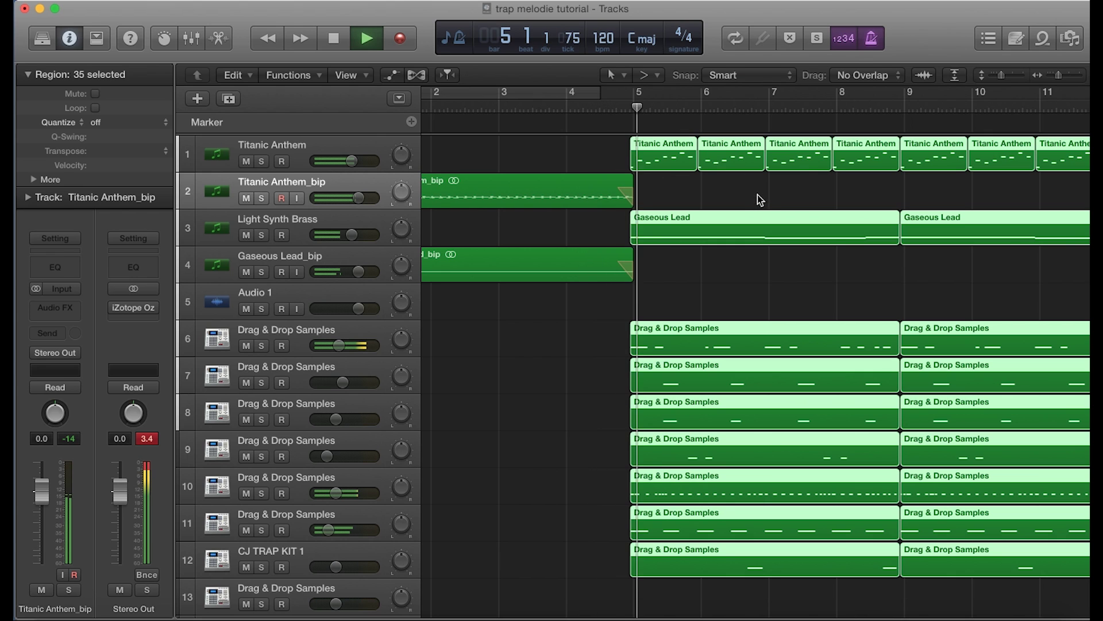
key("space")
Nudge the selected regions slightly later so they start exactly at position 5 1 1 1
key("super+Right")
key("super+Right")
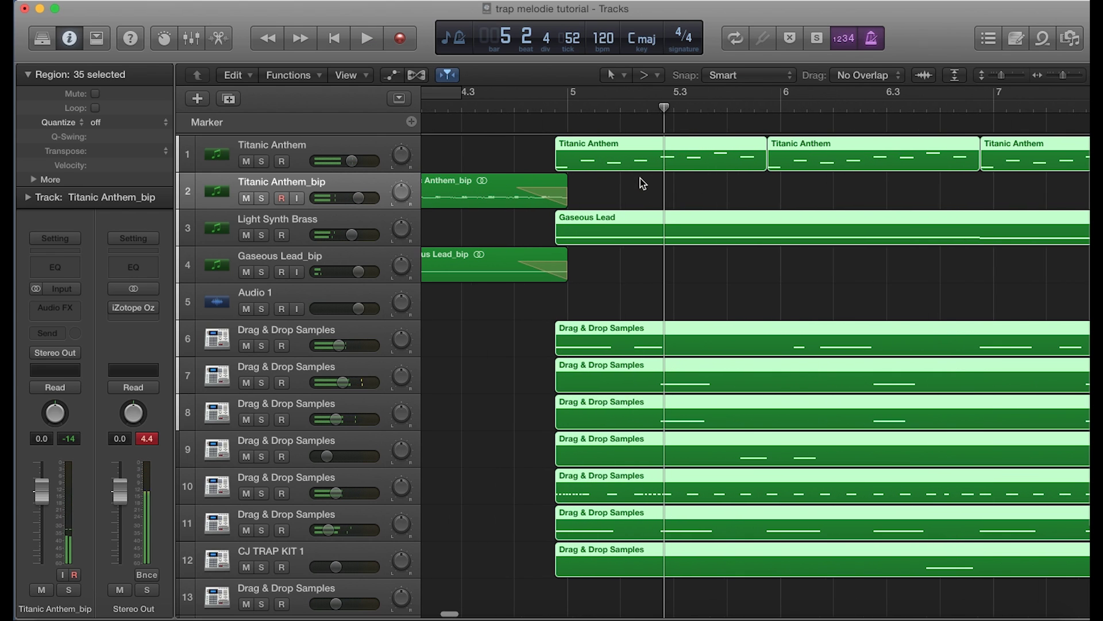
left_click_drag(571, 154, 577, 152)
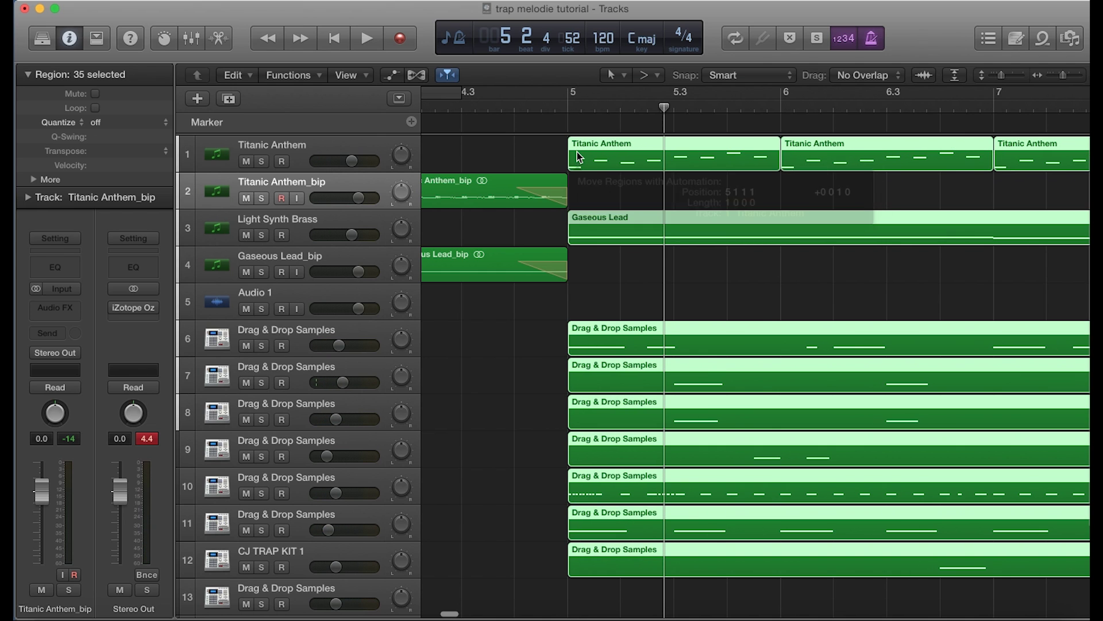
Play the arrangement from bar 3 to check the slow-down into the drums at bar 5
key("super+Left")
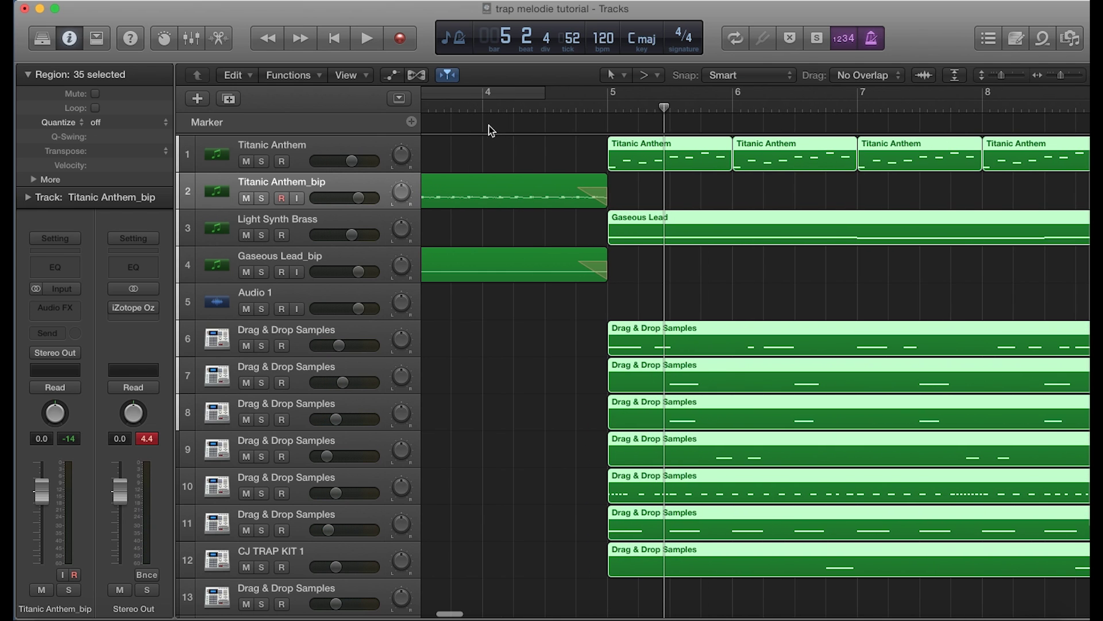
key("super+Left")
key("super+Left")
left_click(524, 114)
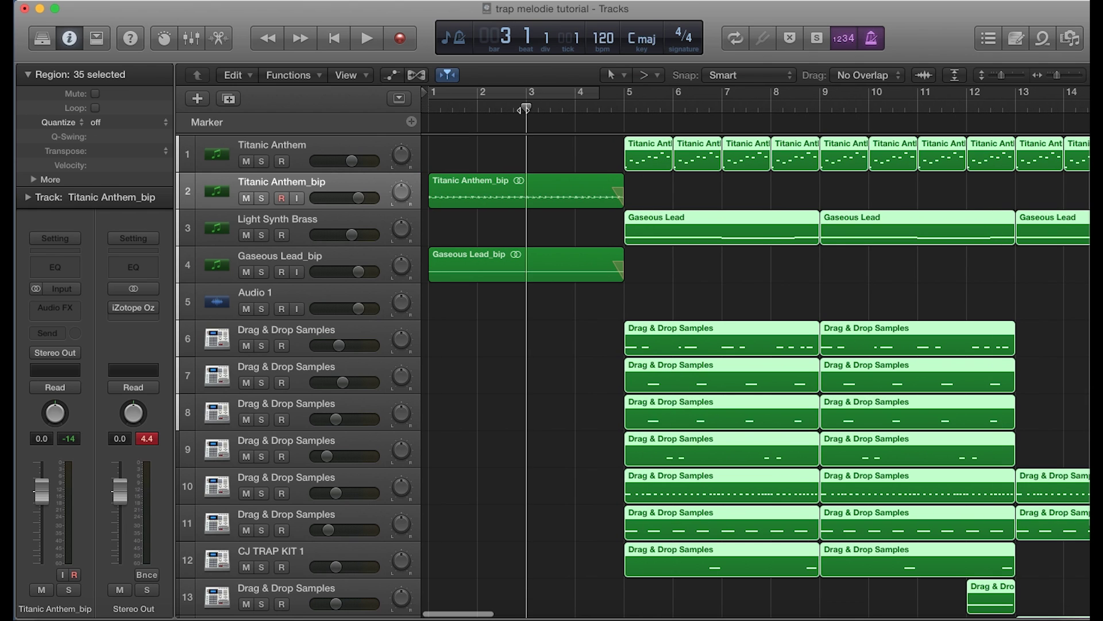
key("space")
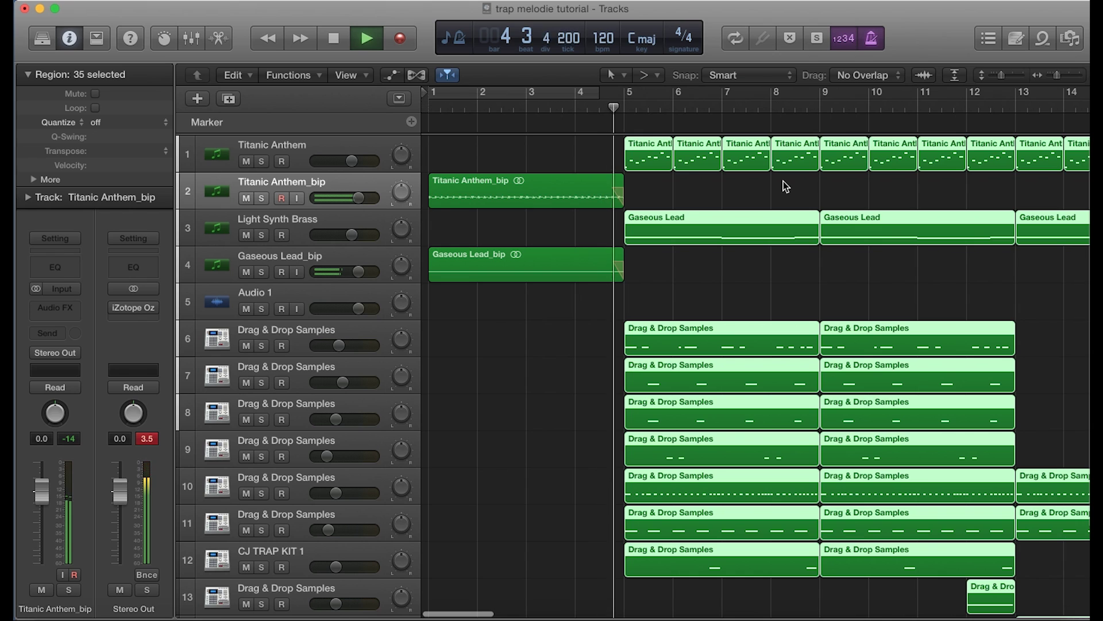
key("space")
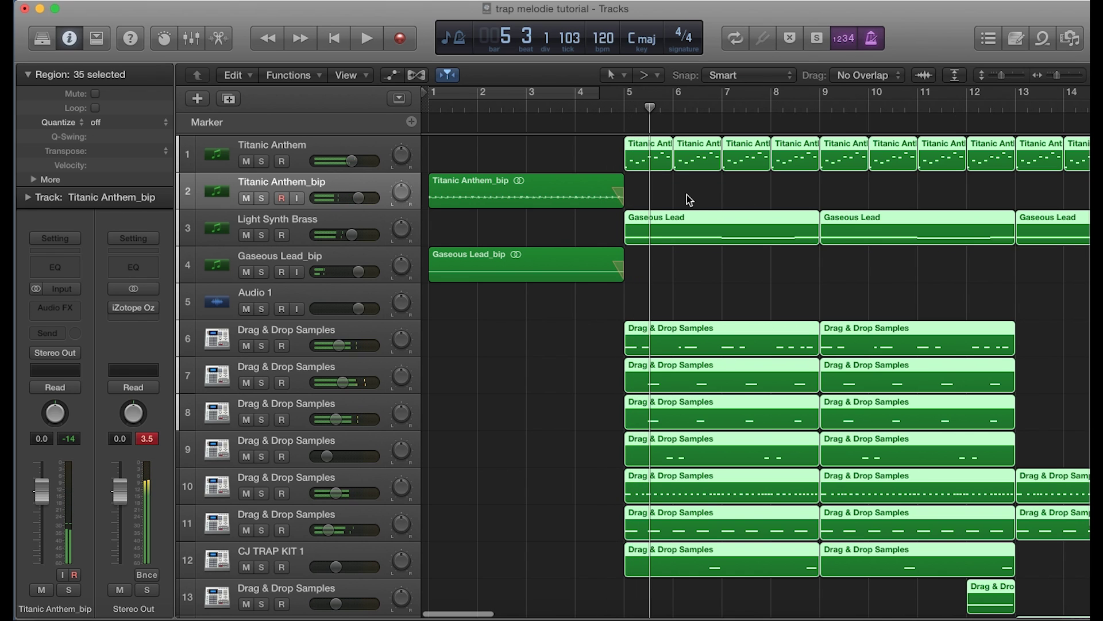
Turn off the metronome click and the count-in
left_click(873, 40)
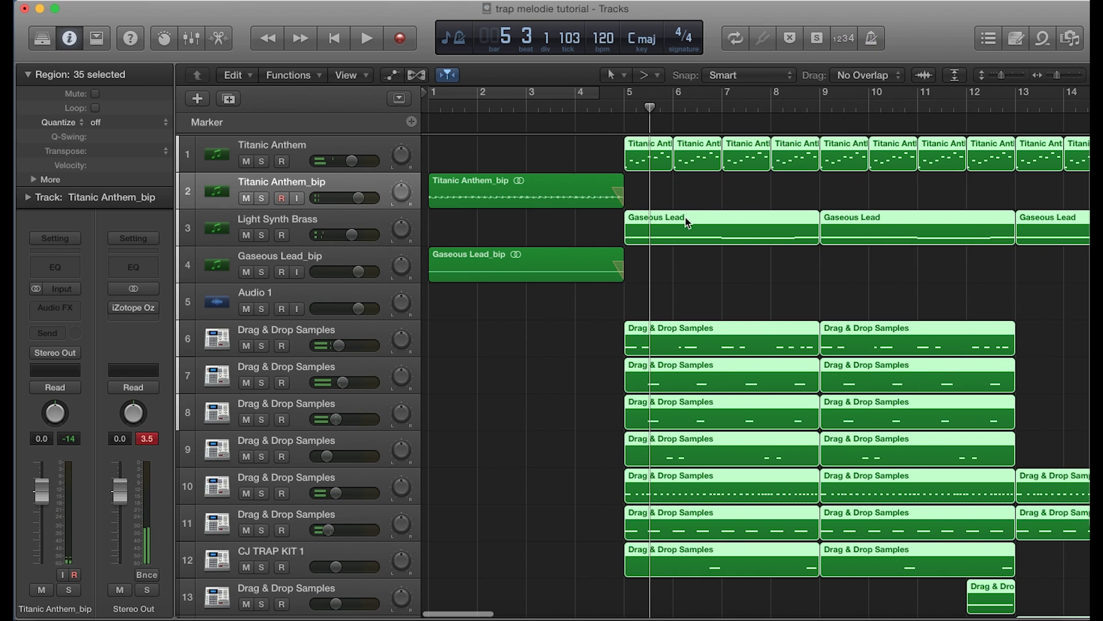
Browse the computer's files to the DROP EFFECTS folder on the Desktop
scroll(656, 251, "down", 1)
scroll(657, 253, "down", 4)
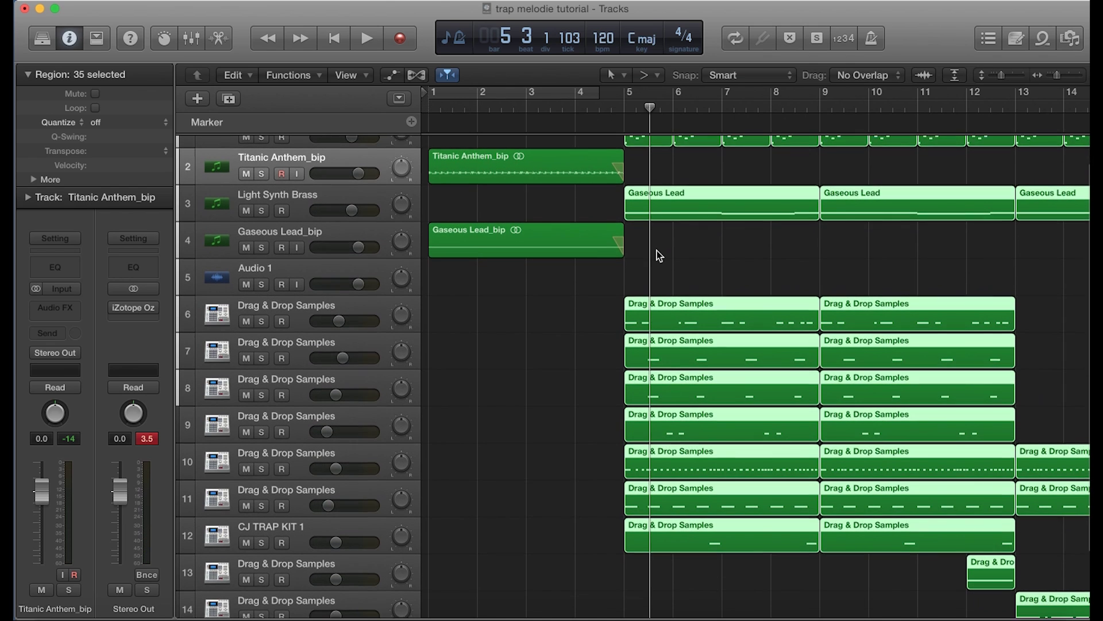
scroll(657, 251, "down", 1)
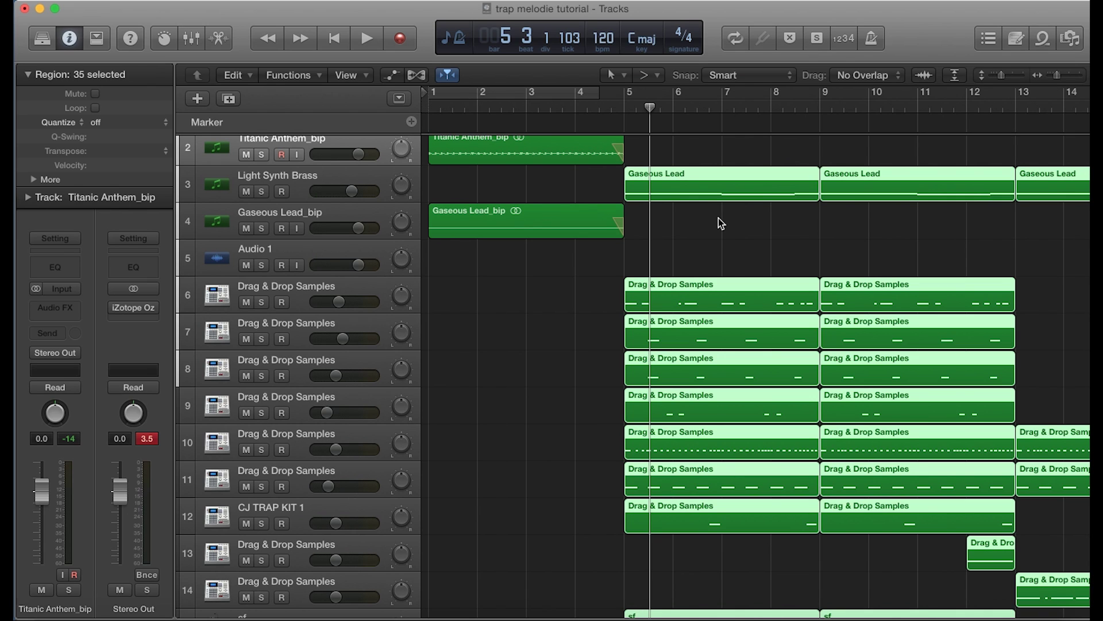
scroll(721, 223, "down", 7)
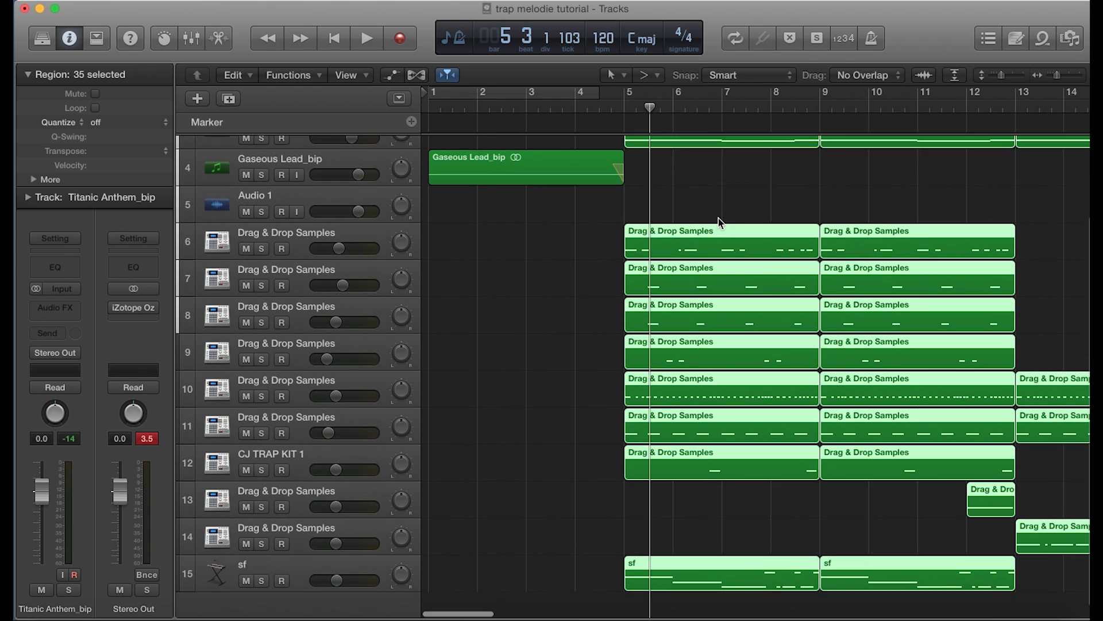
left_click(1071, 40)
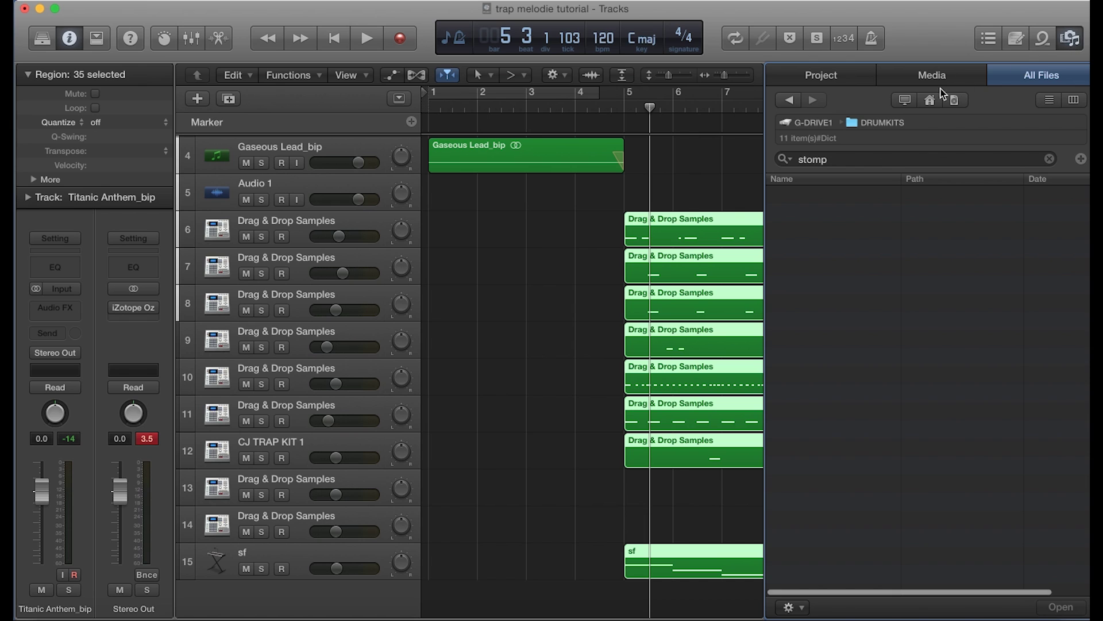
left_click(928, 102)
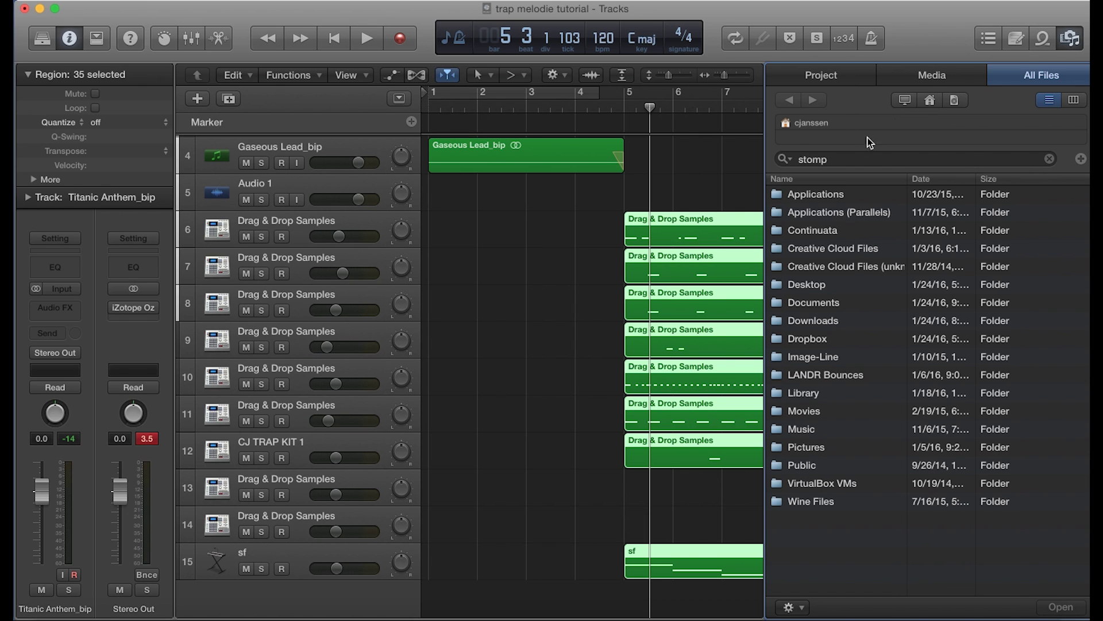
left_click(900, 101)
left_click(928, 101)
double_click(814, 287)
double_click(821, 211)
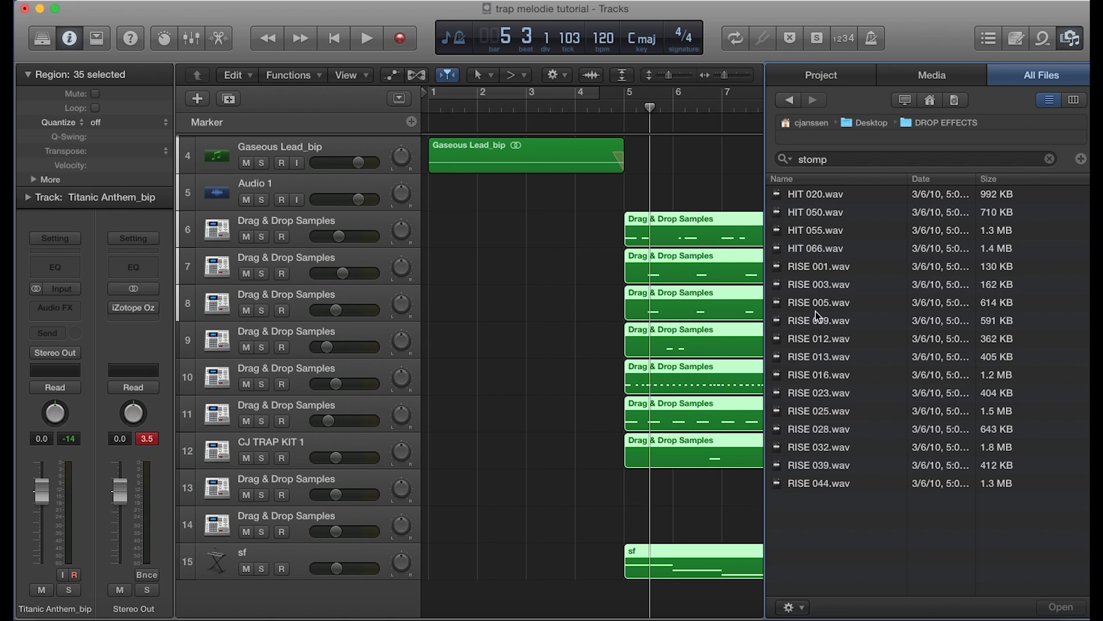
Lower the file preview volume and audition the riser samples from RISE 001.wav to RISE 005.wav
left_click(815, 271)
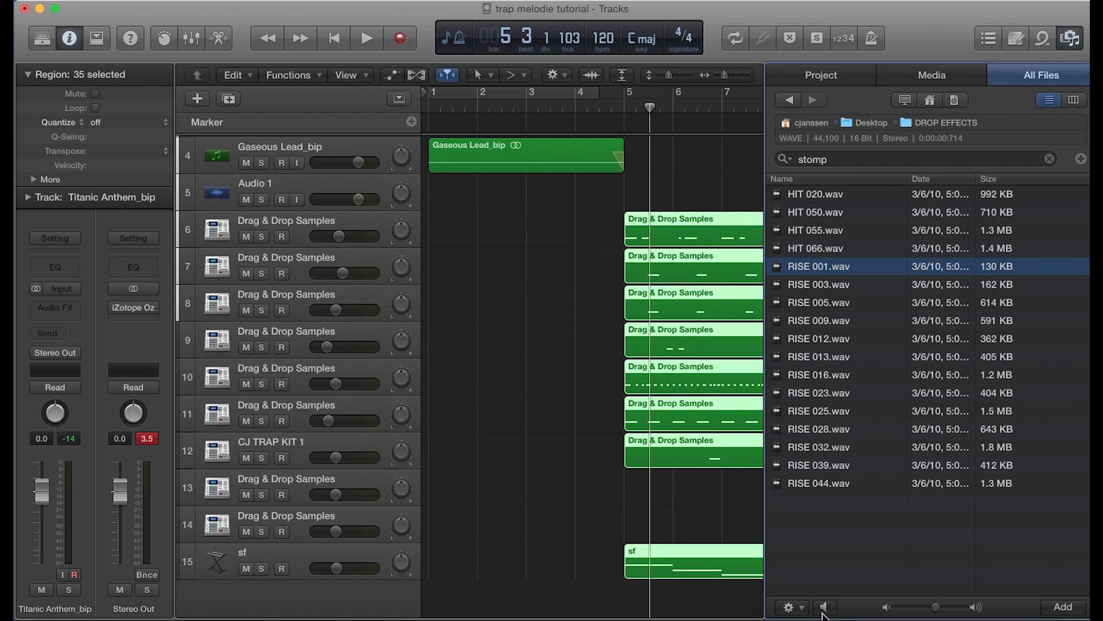
left_click_drag(935, 607, 911, 608)
left_click(830, 610)
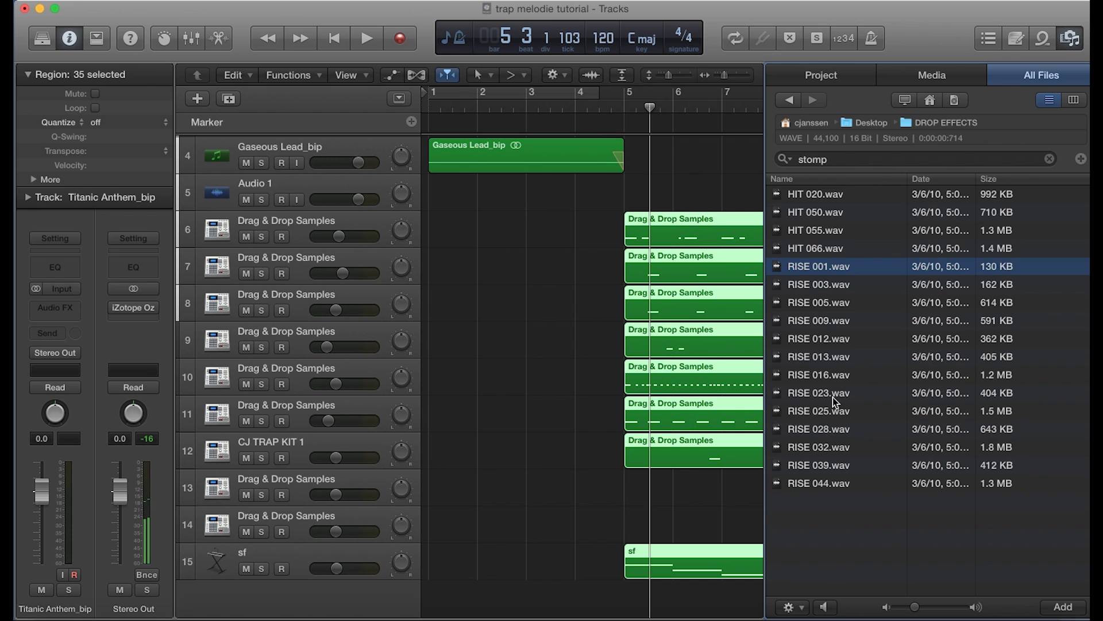
key("Down")
key("Down")
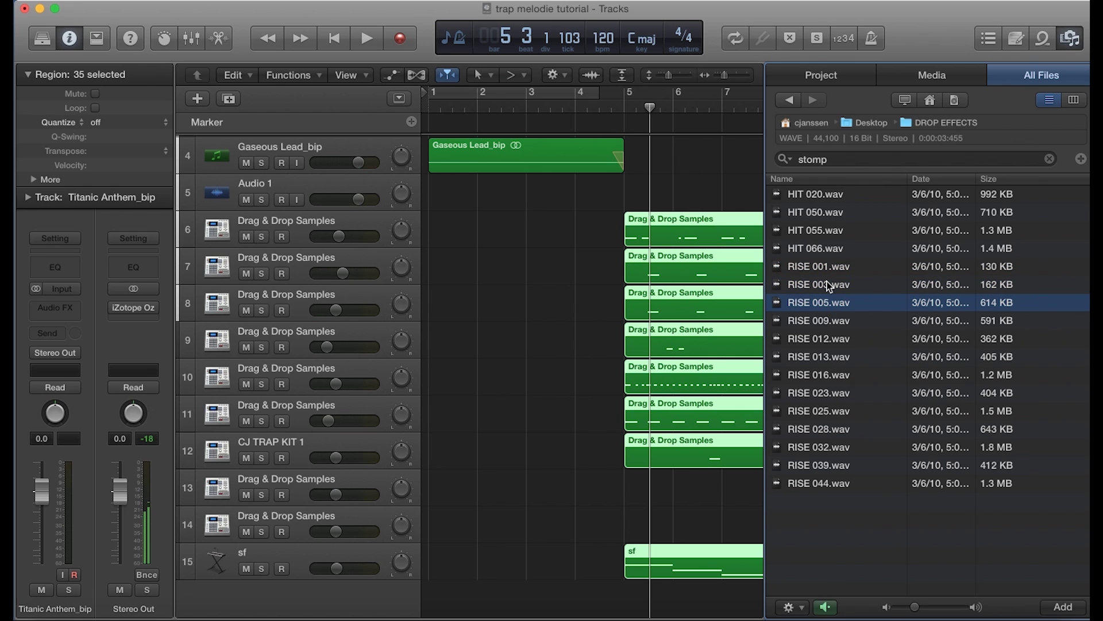
Add RISE 005.wav on a new audio track beneath sf and place its region at position 3 2 1 1
left_click_drag(820, 303, 560, 602)
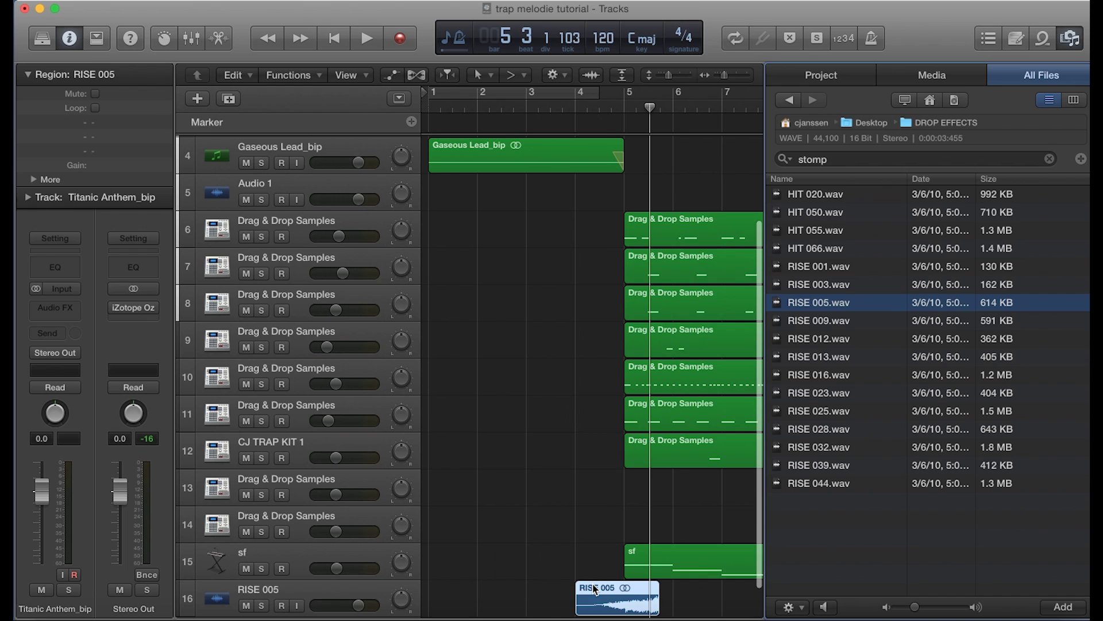
key("super+Right")
scroll(594, 584, "down", 2)
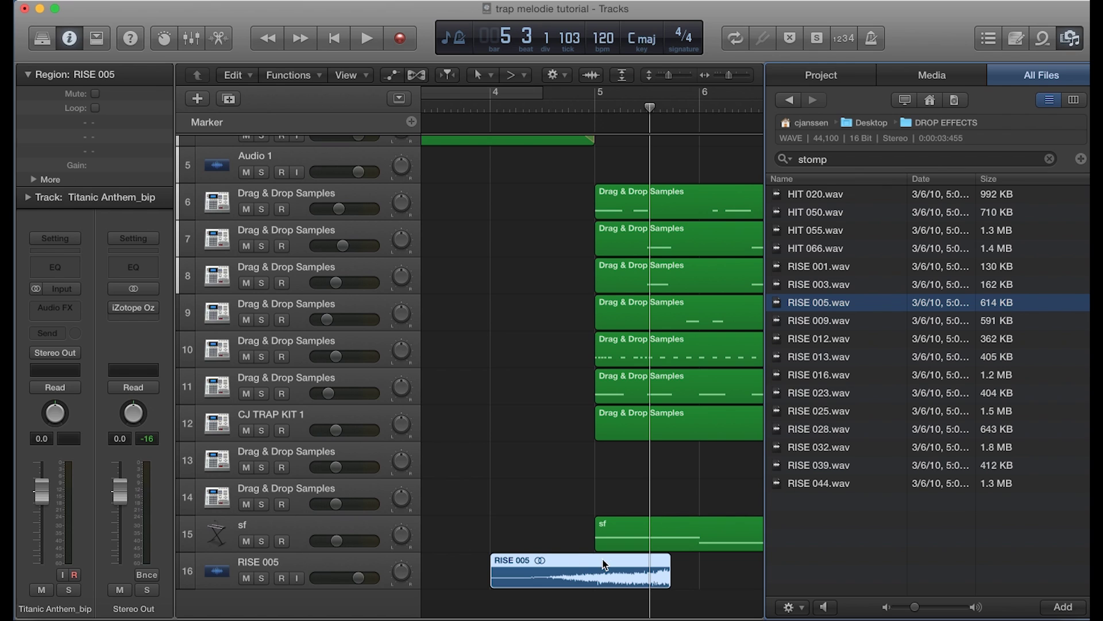
left_click_drag(603, 564, 549, 571)
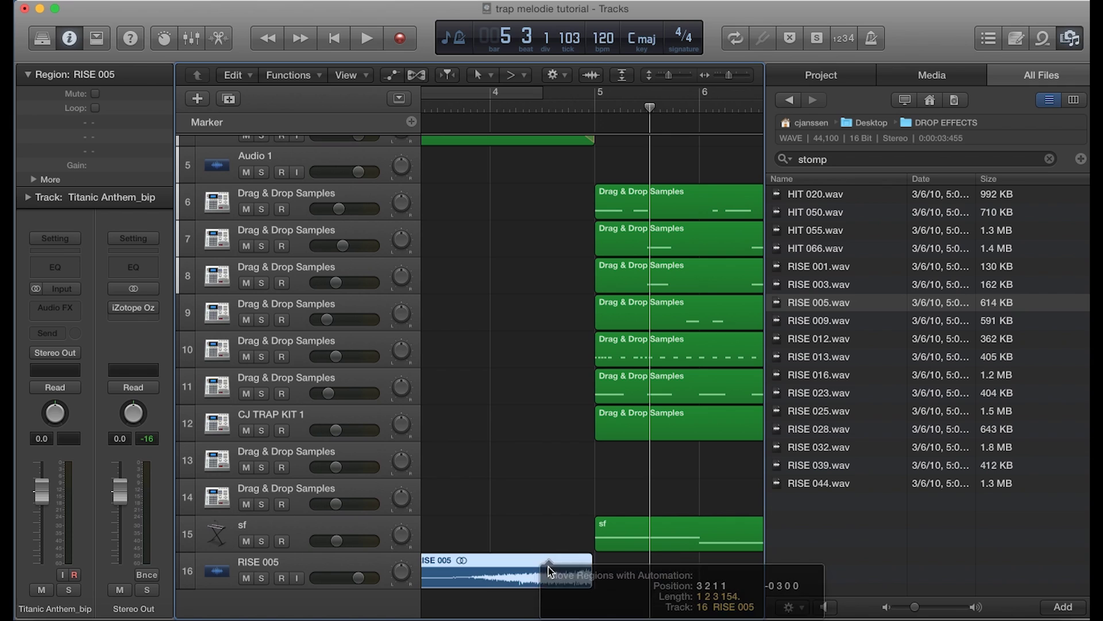
Set the playhead to bar 5 and shift the RISE 005 region slightly later to bring its end closer to it
left_click(601, 98)
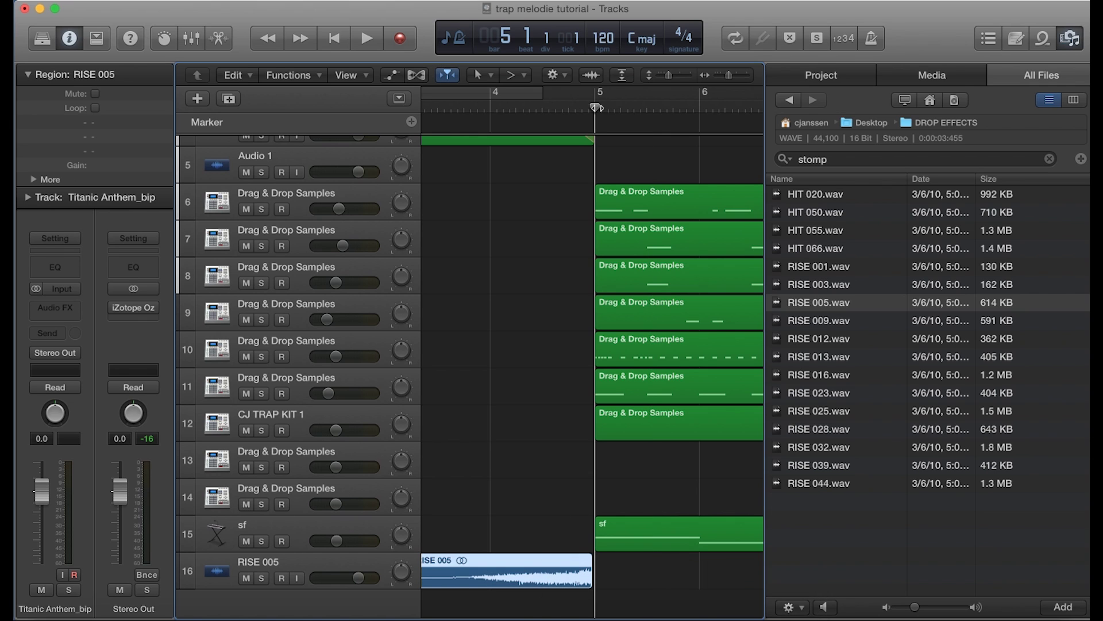
key("super+Right")
key("super+Right")
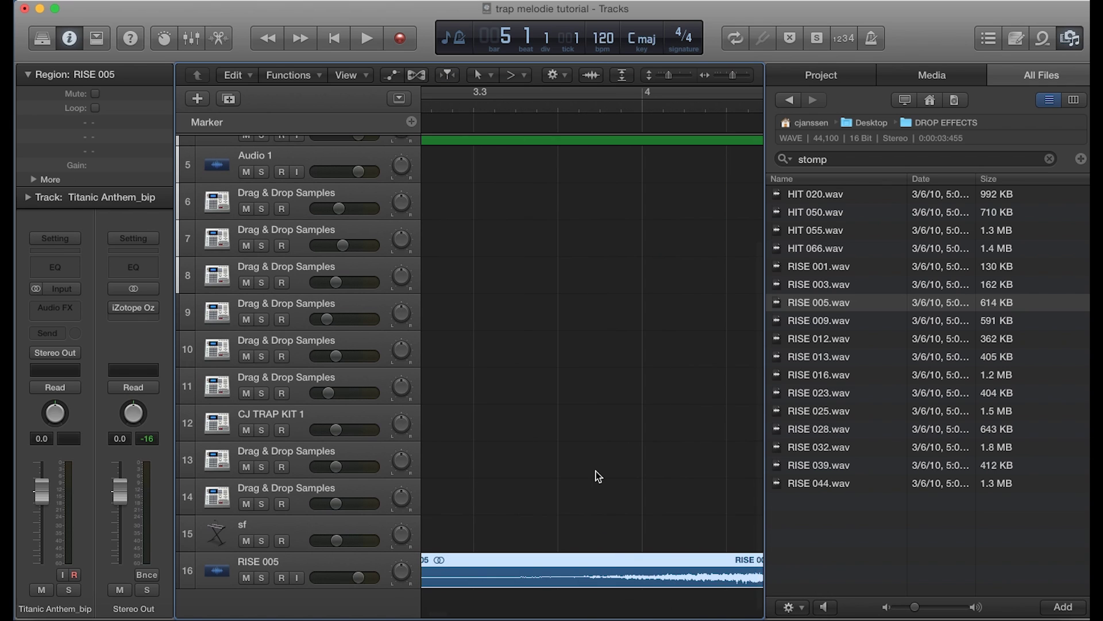
scroll(598, 475, "right", 5)
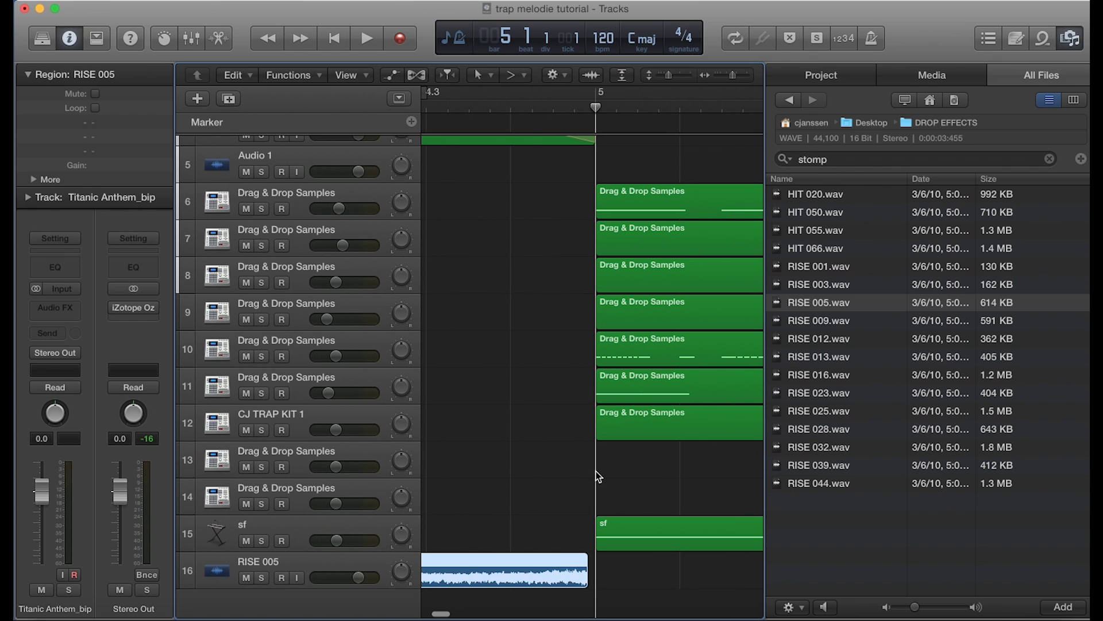
scroll(598, 476, "left", 2)
key("super+Right")
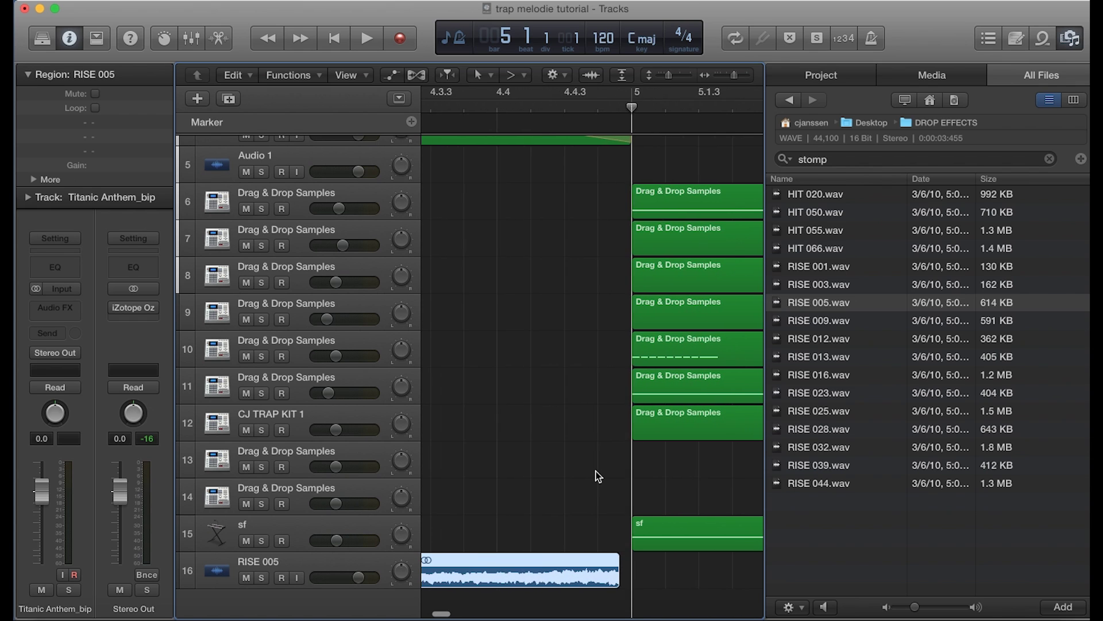
key("super+Right")
scroll(671, 492, "right", 3)
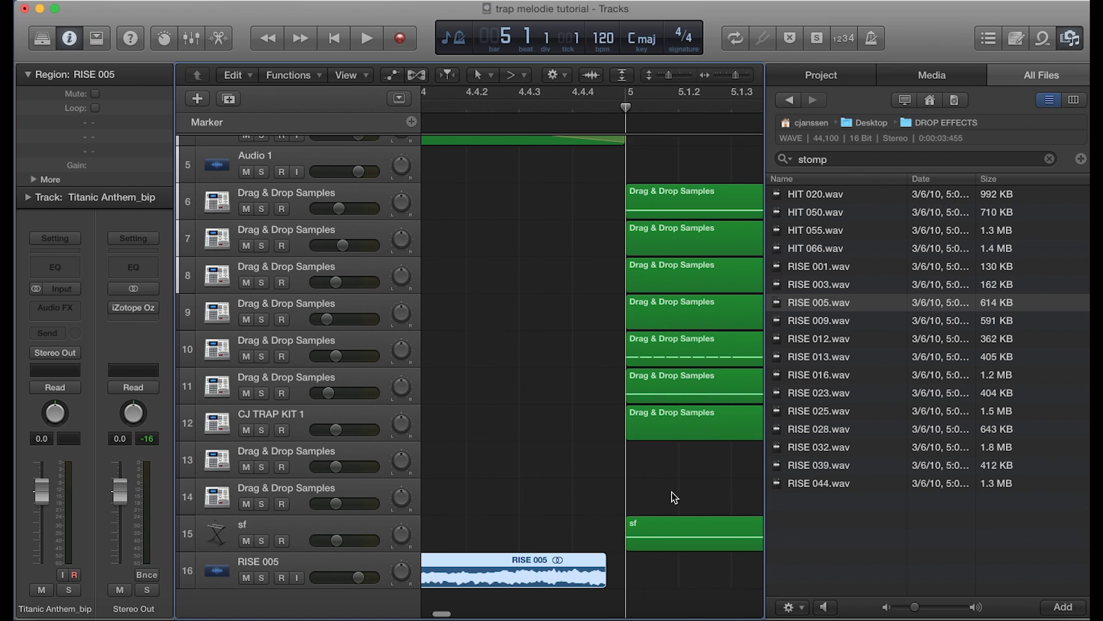
left_click_drag(578, 570, 595, 573)
Fine-tune the RISE 005 region's position so it ends exactly at the start of bar 5
key("super+Right")
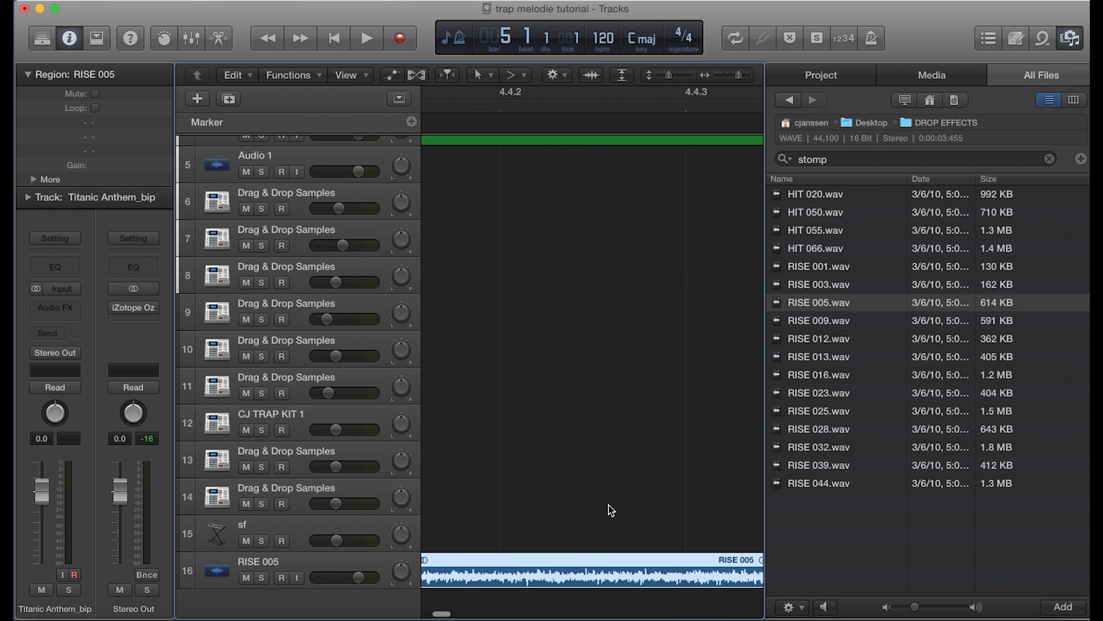
key("super+Left")
key("super+Right")
key("super+Right")
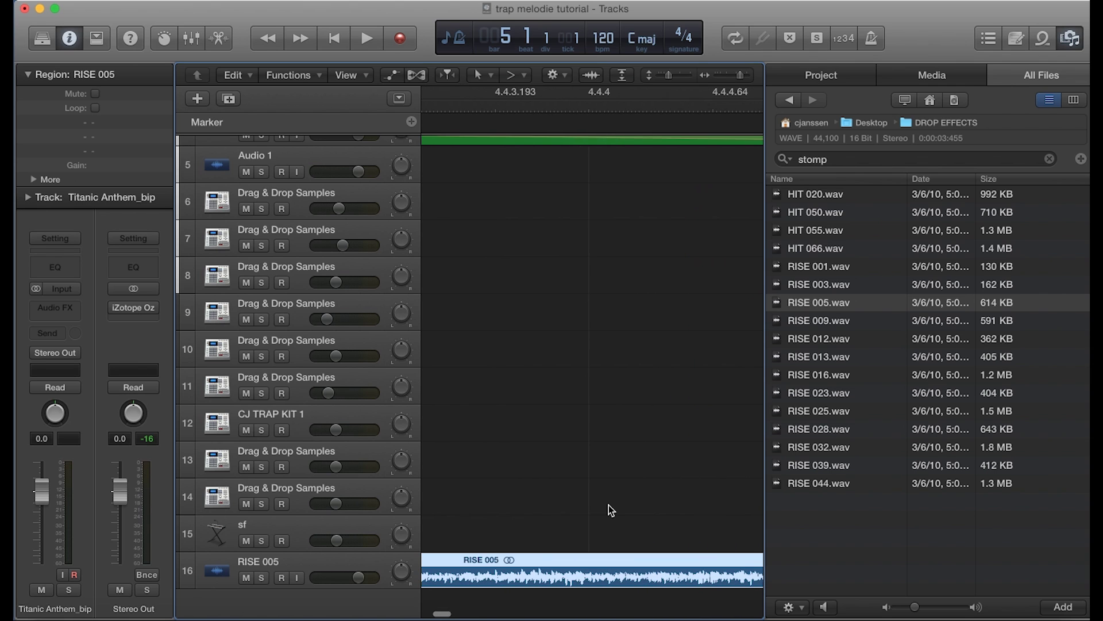
key("super+Left")
key("super+Left")
key("super+Left")
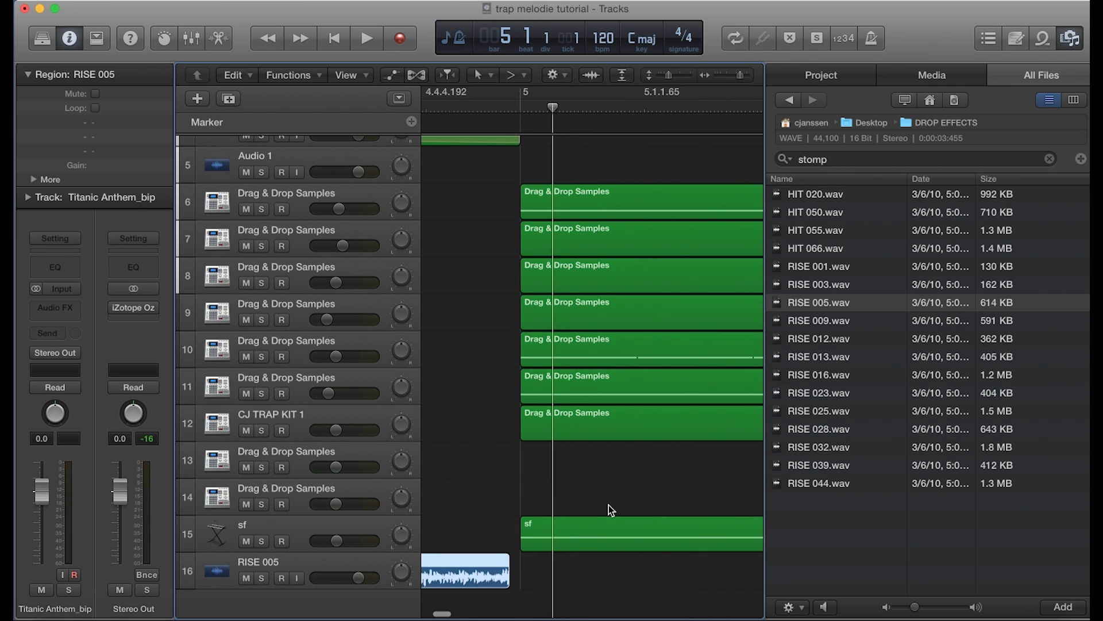
left_click_drag(521, 574, 534, 573)
Lower the volume of the RISE 005 track to slightly below the other sample tracks
key("super+Left")
key("super+Left")
key("super+Left")
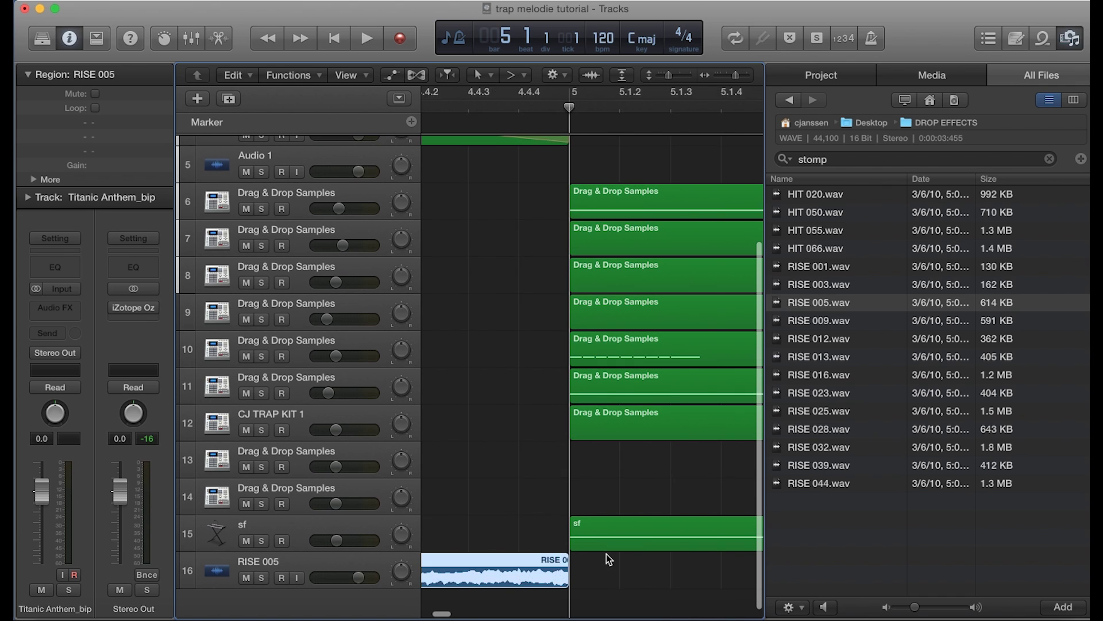
key("super+Left")
key("super+Left")
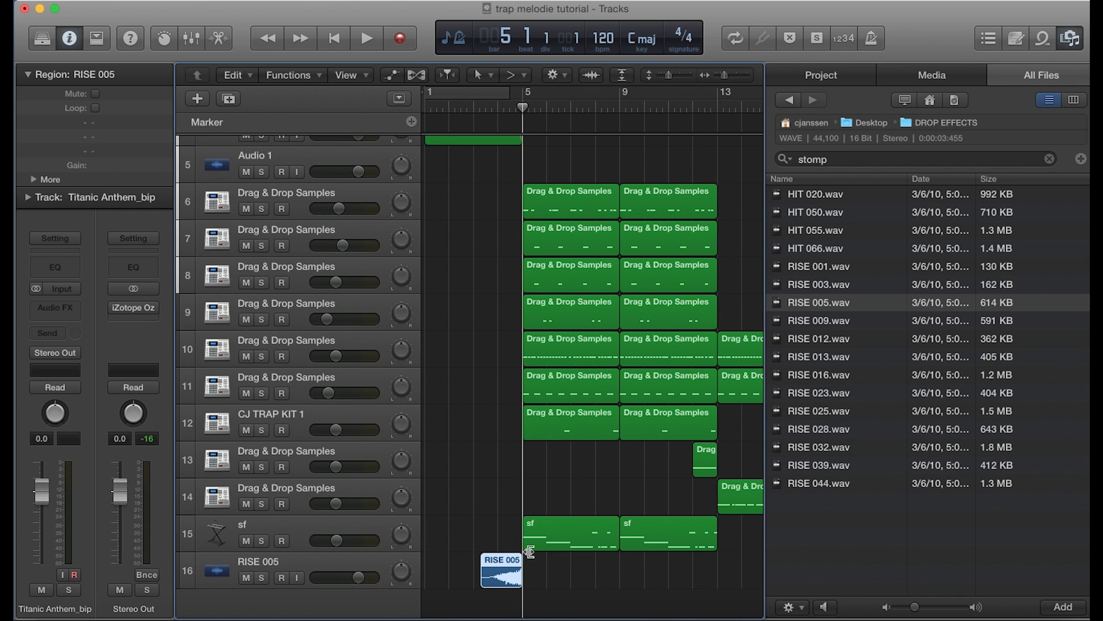
left_click_drag(363, 577, 327, 577)
Play the arrangement from bar 3 into bar 5 to hear the riser lead into the drums
left_click_drag(474, 107, 497, 107)
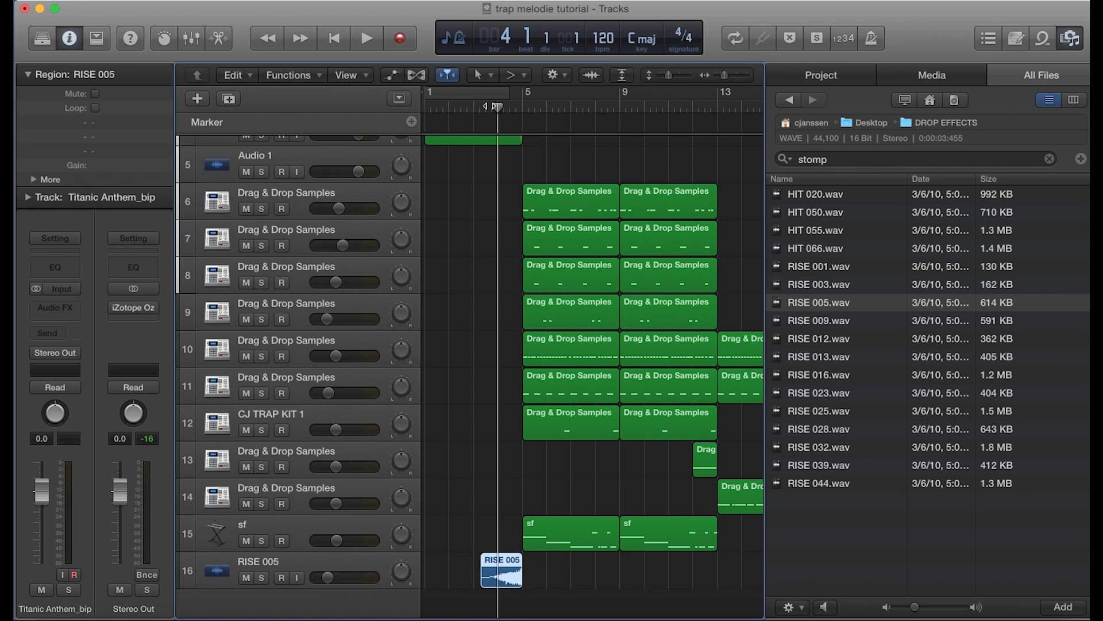
left_click(475, 107)
scroll(514, 165, "up", 4)
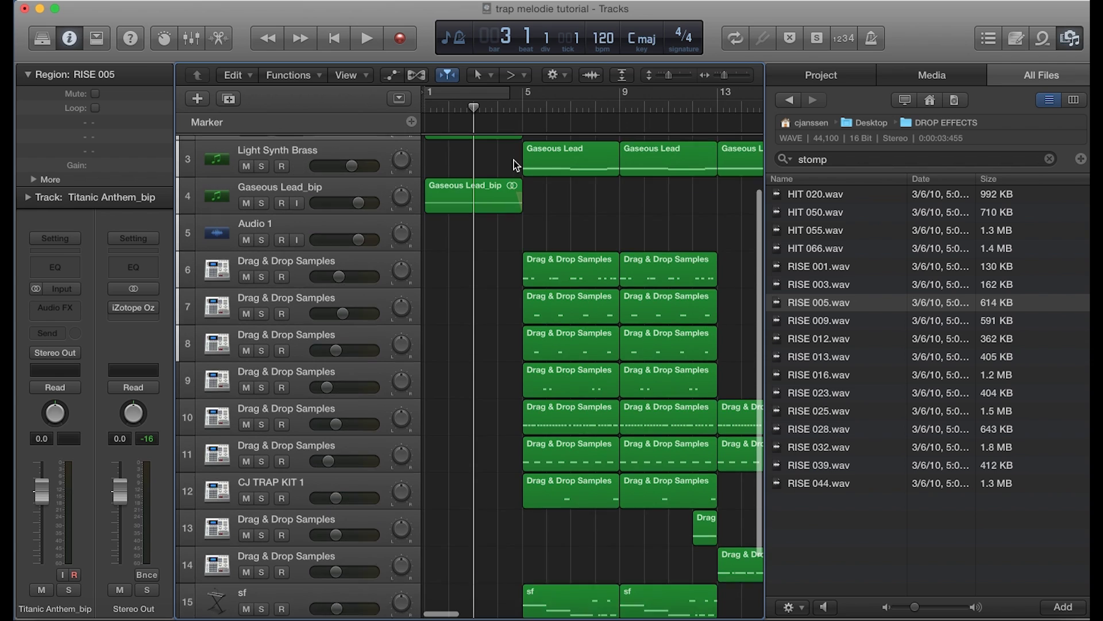
scroll(513, 165, "down", 2)
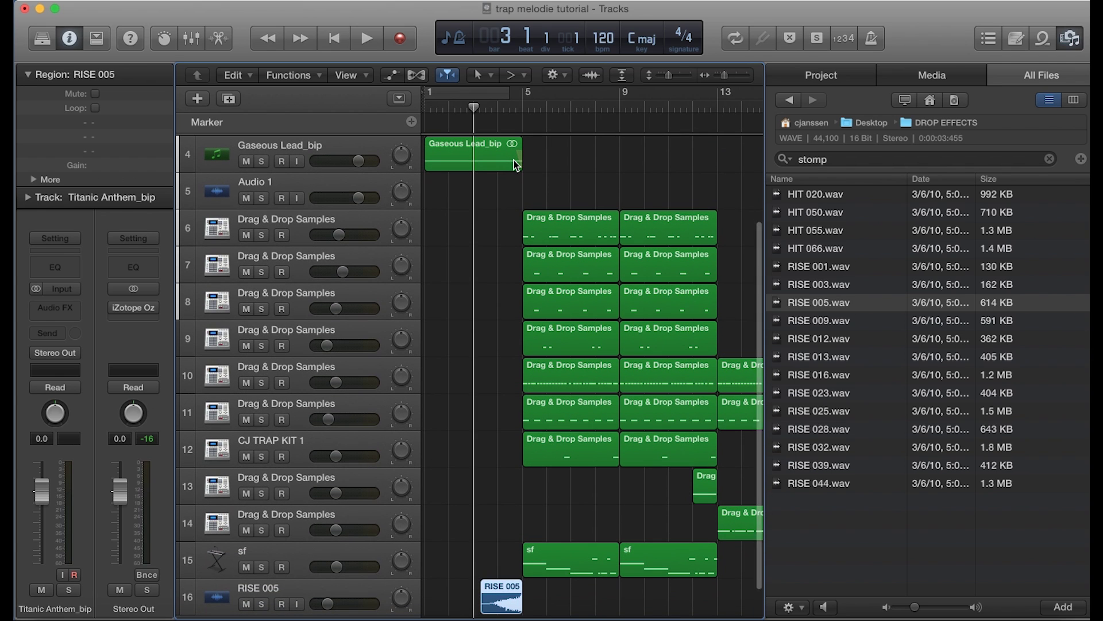
key("space")
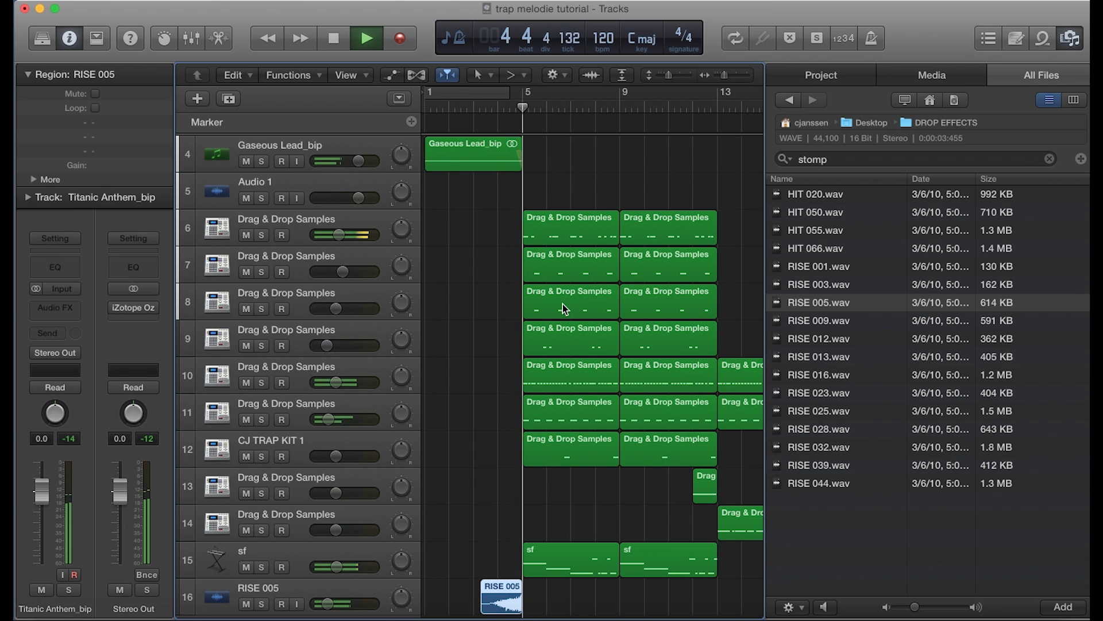
key("space")
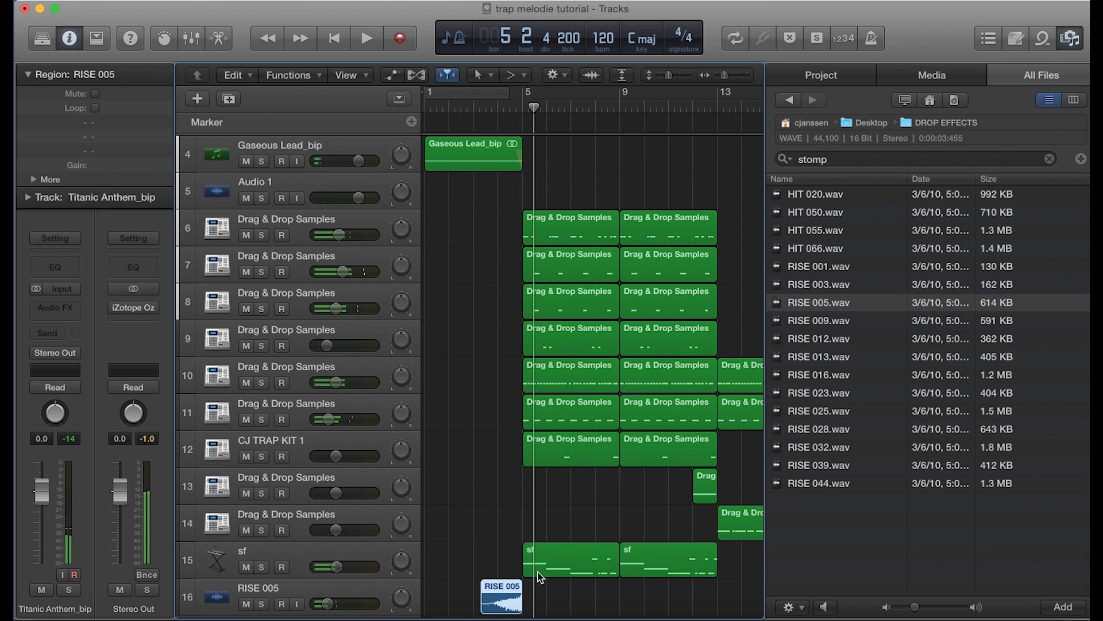
Add a short fade at the end of the RISE 005 region and change its type to Slow Down
key("super+Right")
key("super+Right")
key("super+Right")
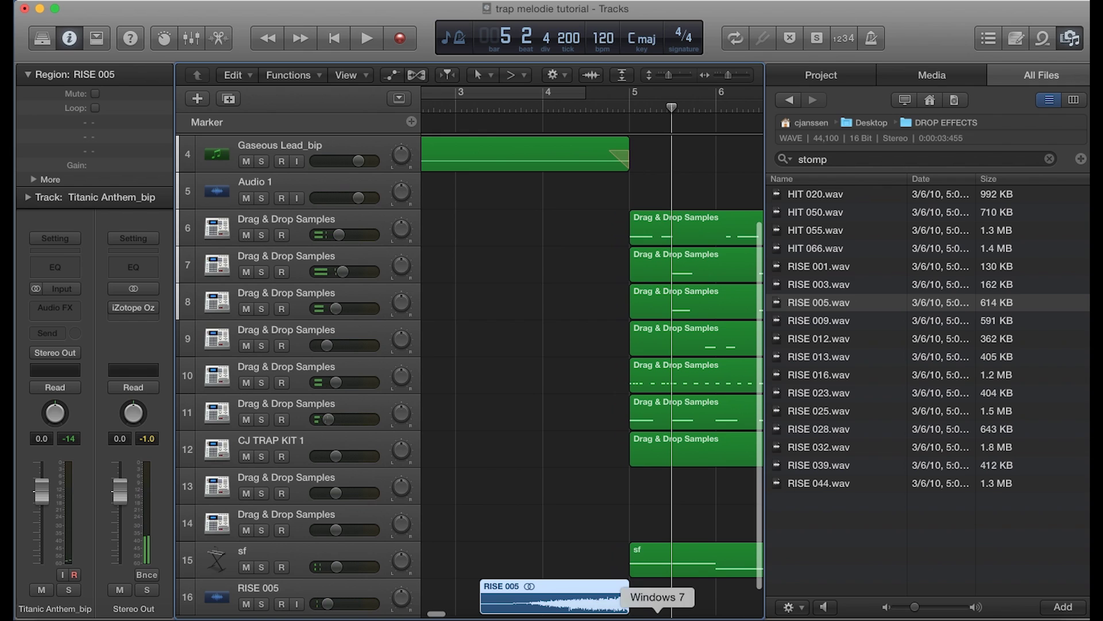
left_click(639, 603)
left_click(620, 602)
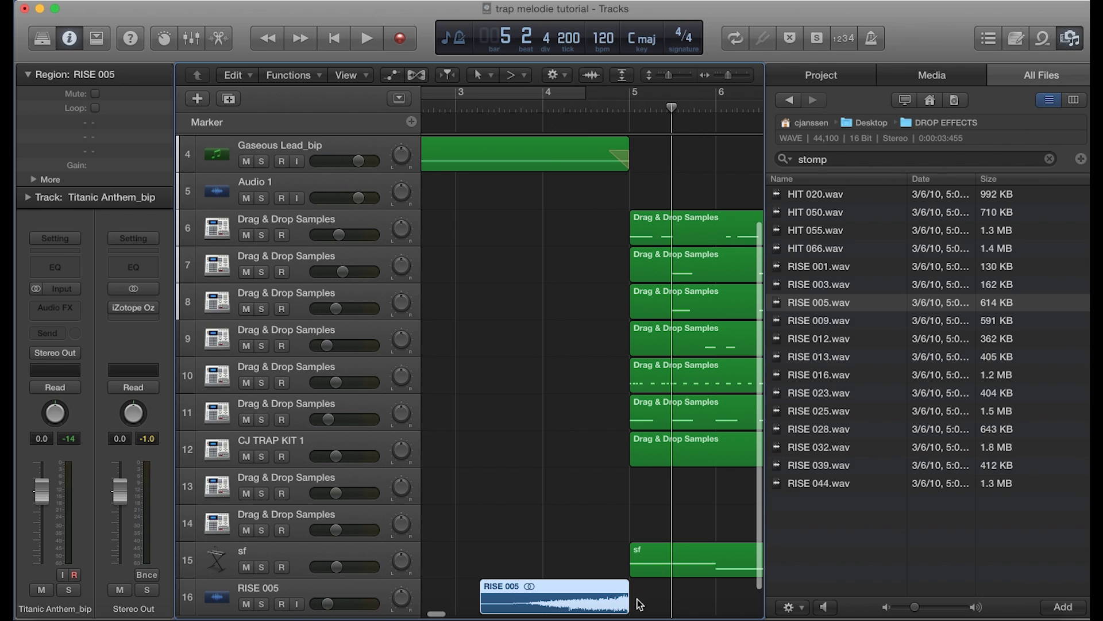
left_click(636, 603)
left_click(620, 602)
right_click(623, 599)
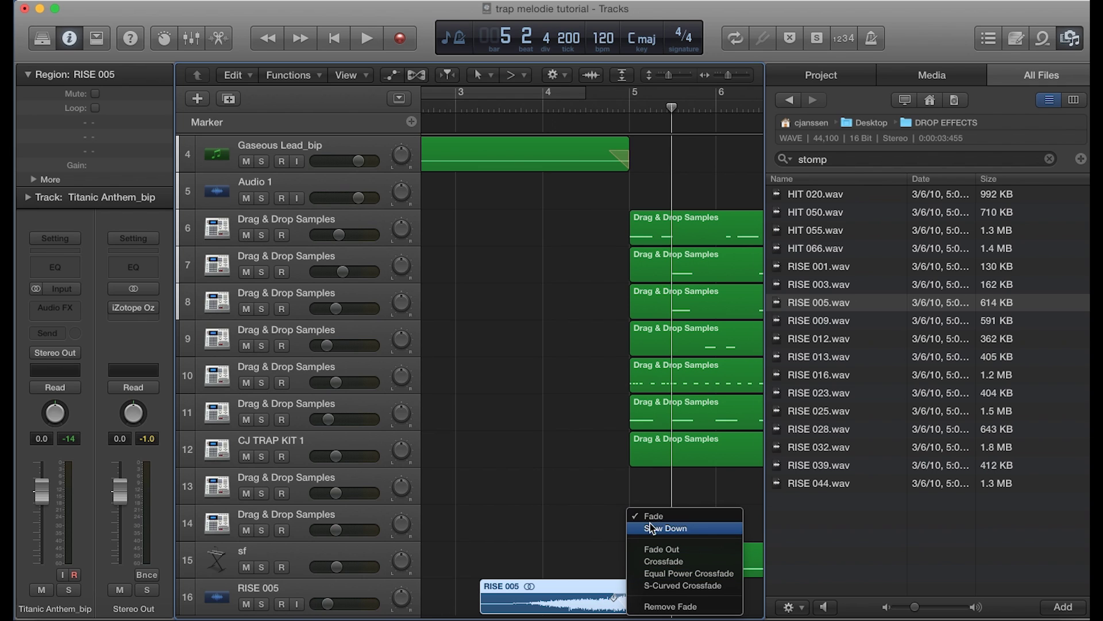
left_click(650, 527)
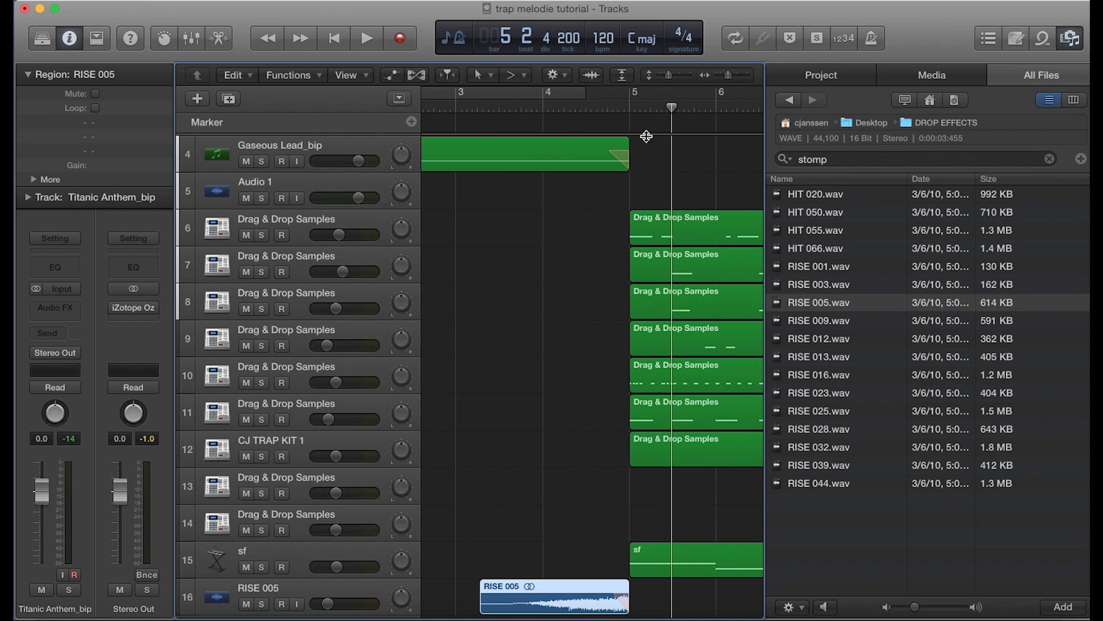
Review the available editing tools and the fade type options at the end of the RISE 005 region
left_click(514, 76)
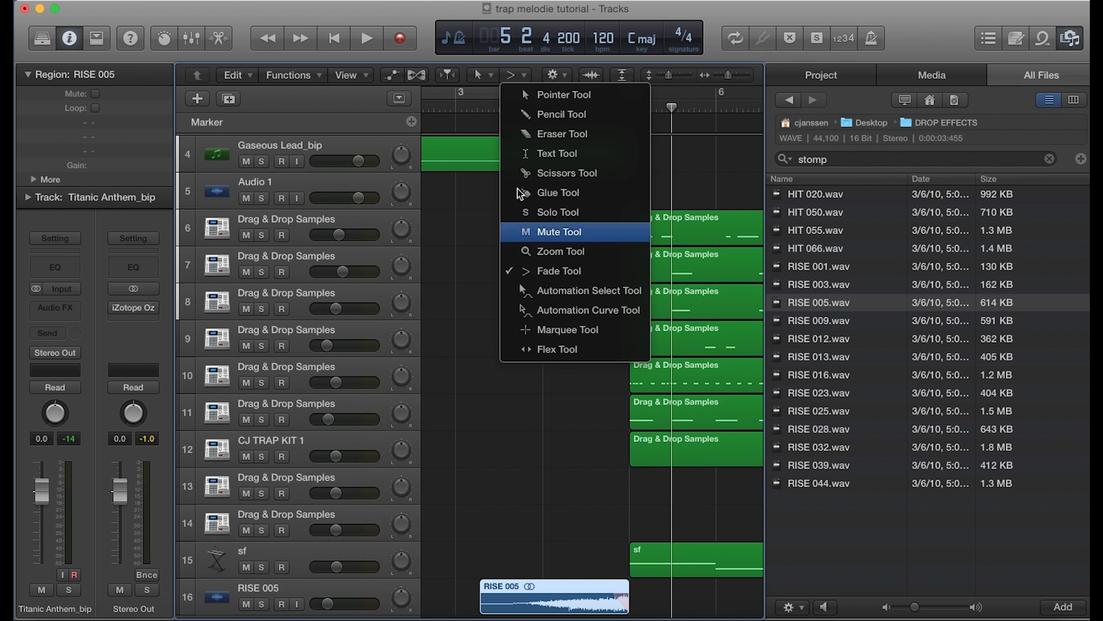
left_click(643, 603)
left_click(644, 605)
left_click(626, 602)
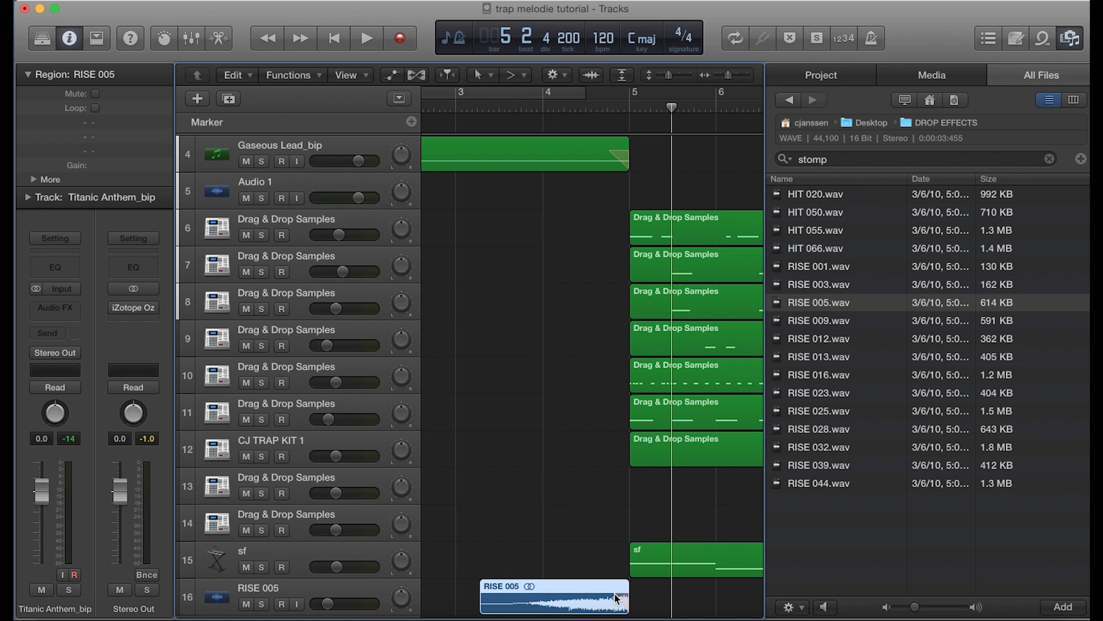
right_click(620, 601)
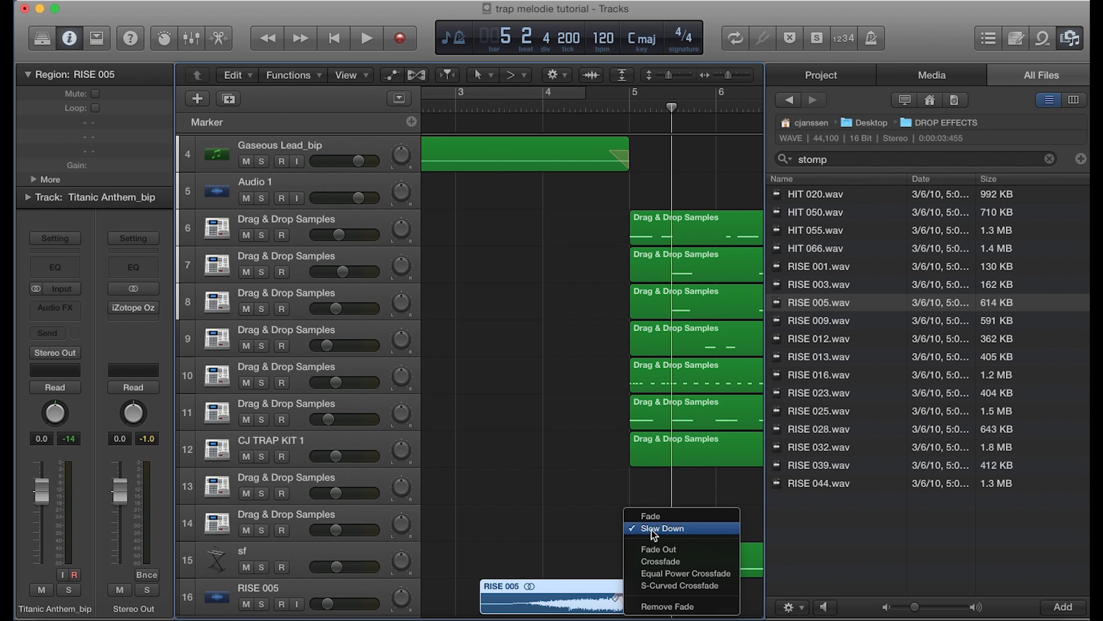
left_click(586, 558)
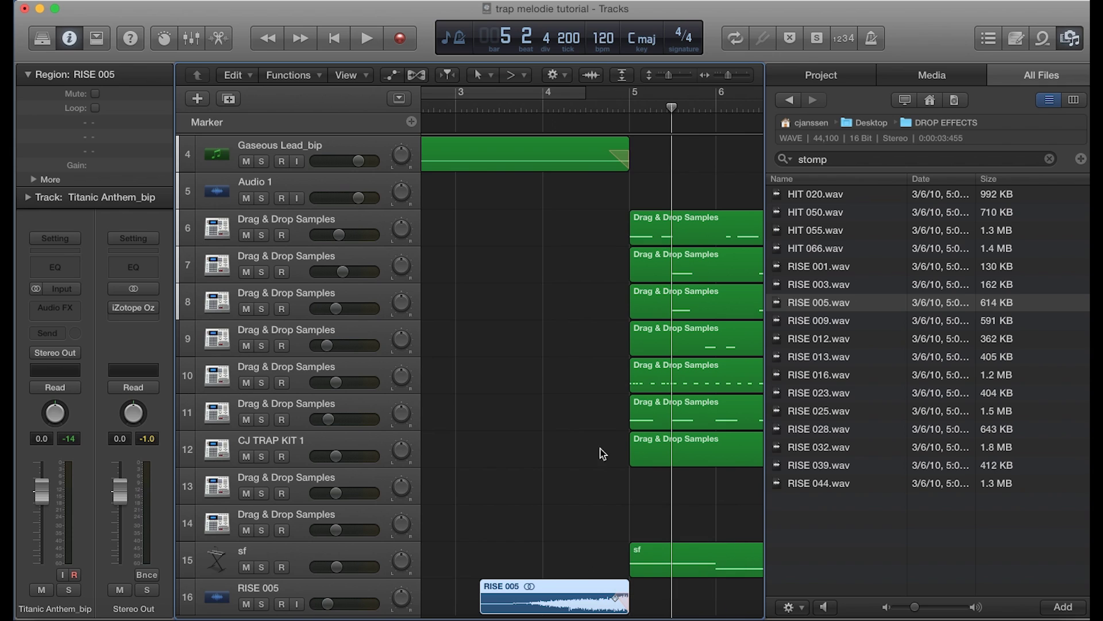
Play the arrangement from just before bar 3 into bar 5 to hear the faded melody and riser lead into the drums
left_click(586, 107)
key("super+Left")
key("super+Left")
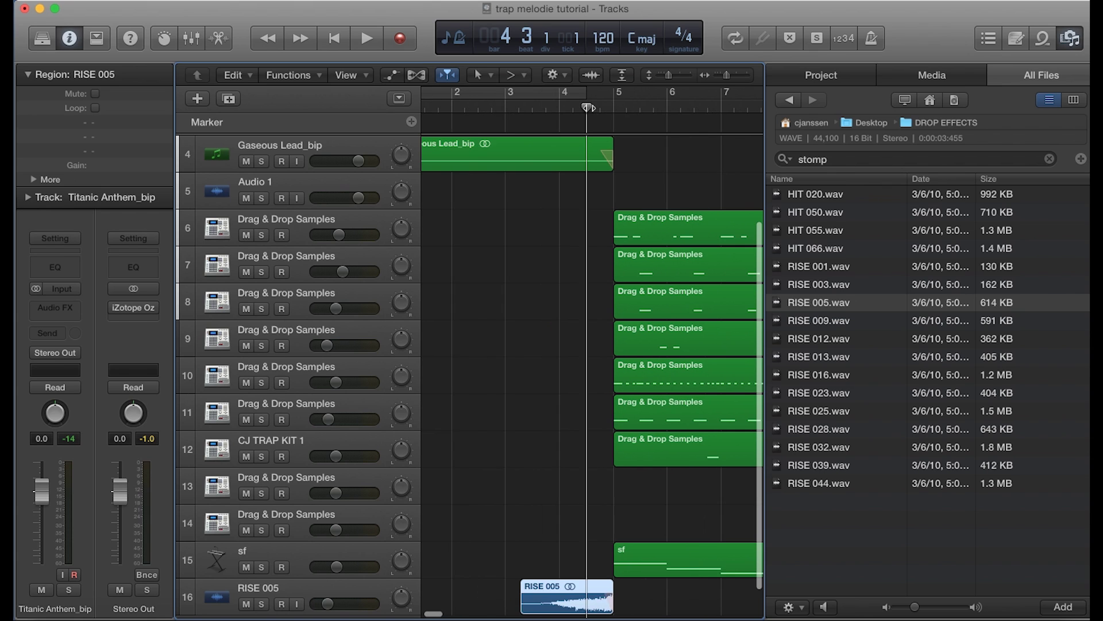
left_click(501, 107)
key("space")
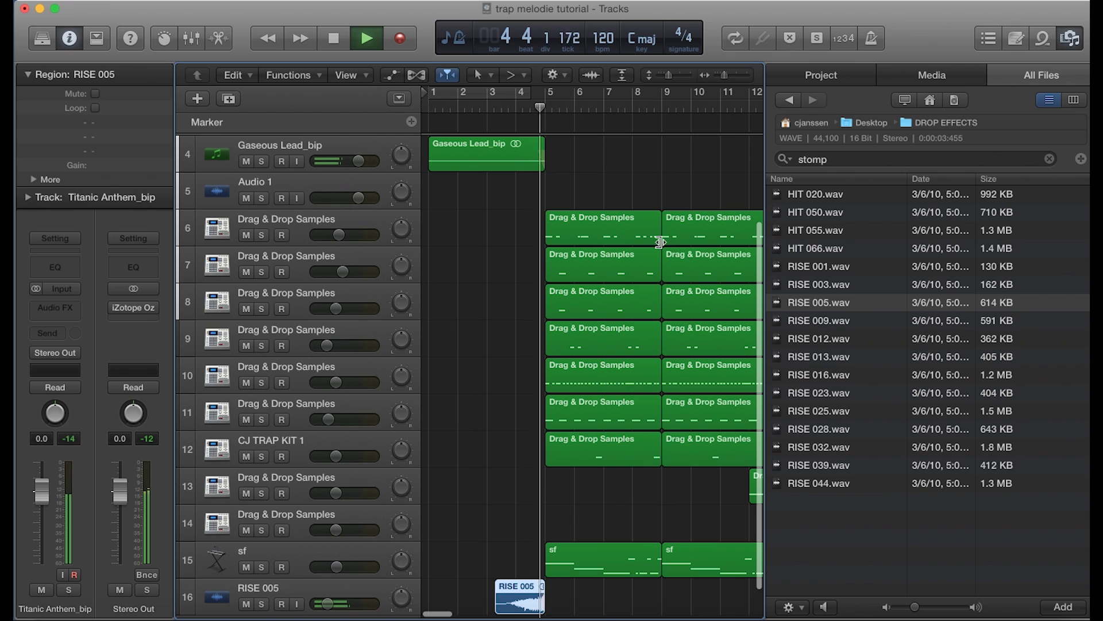
key("space")
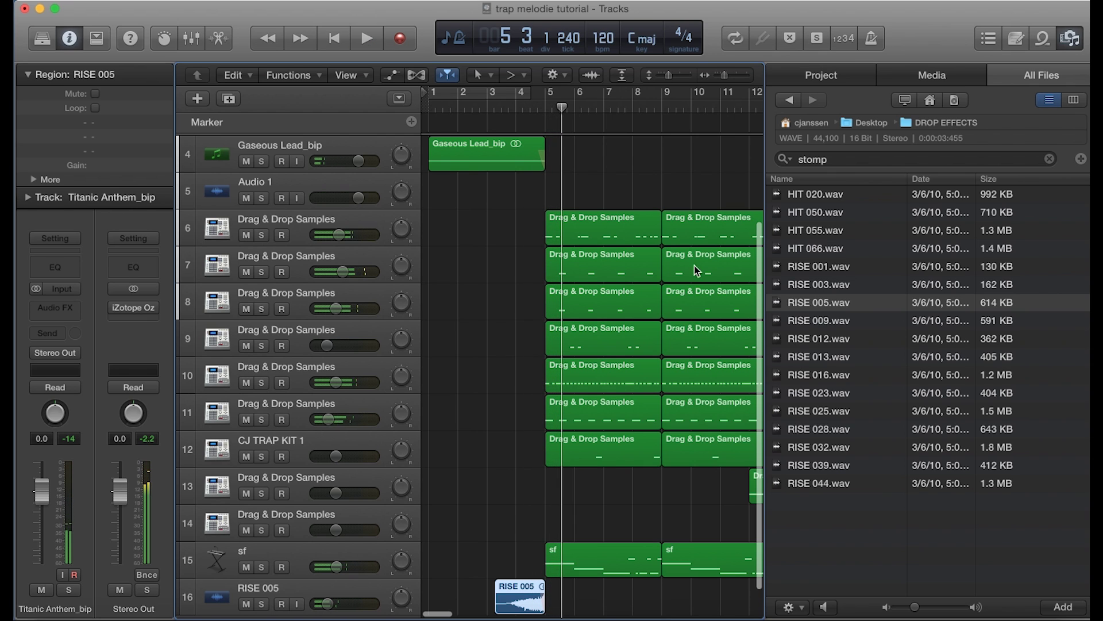
Preview the HIT 020 and HIT 050 samples and place HIT 050.wav at bar 5 on the RISE 005 track
scroll(629, 344, "down", 1)
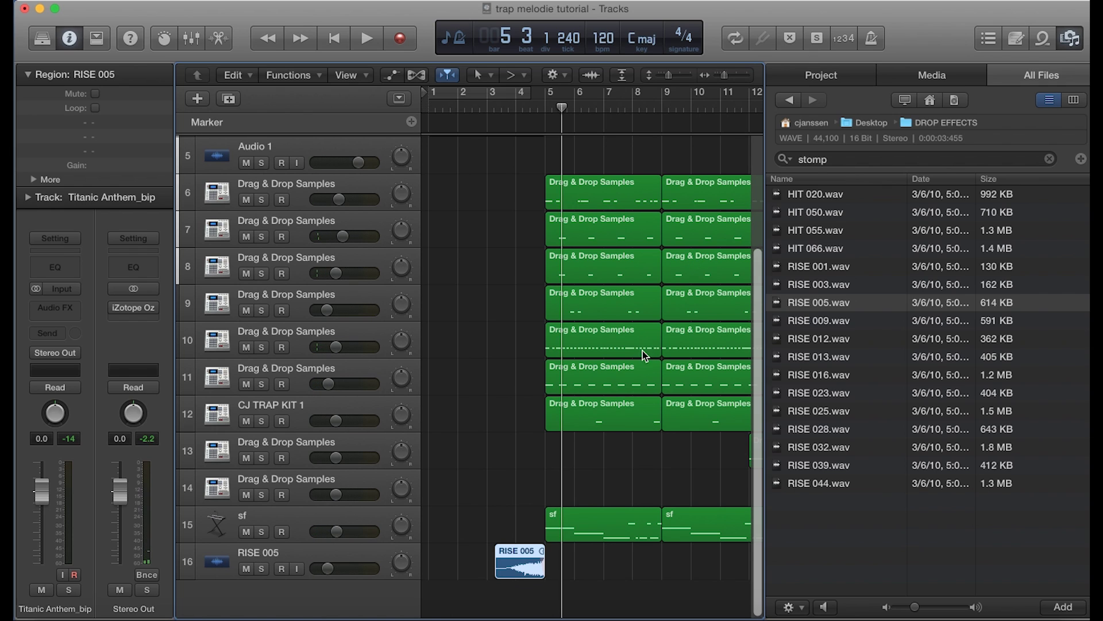
left_click(819, 197)
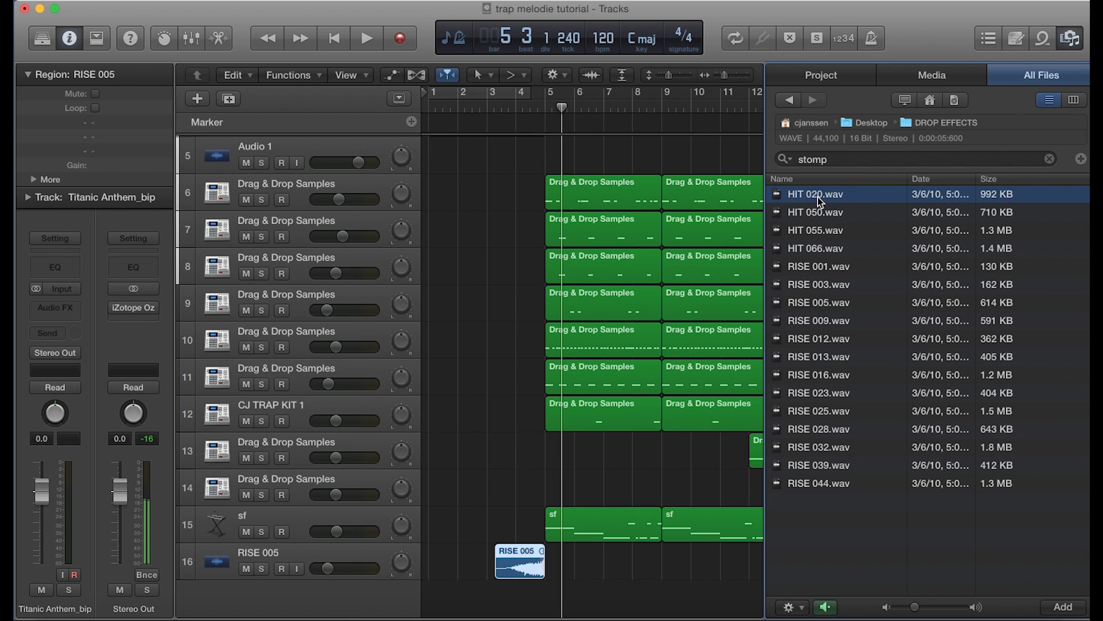
left_click(813, 217)
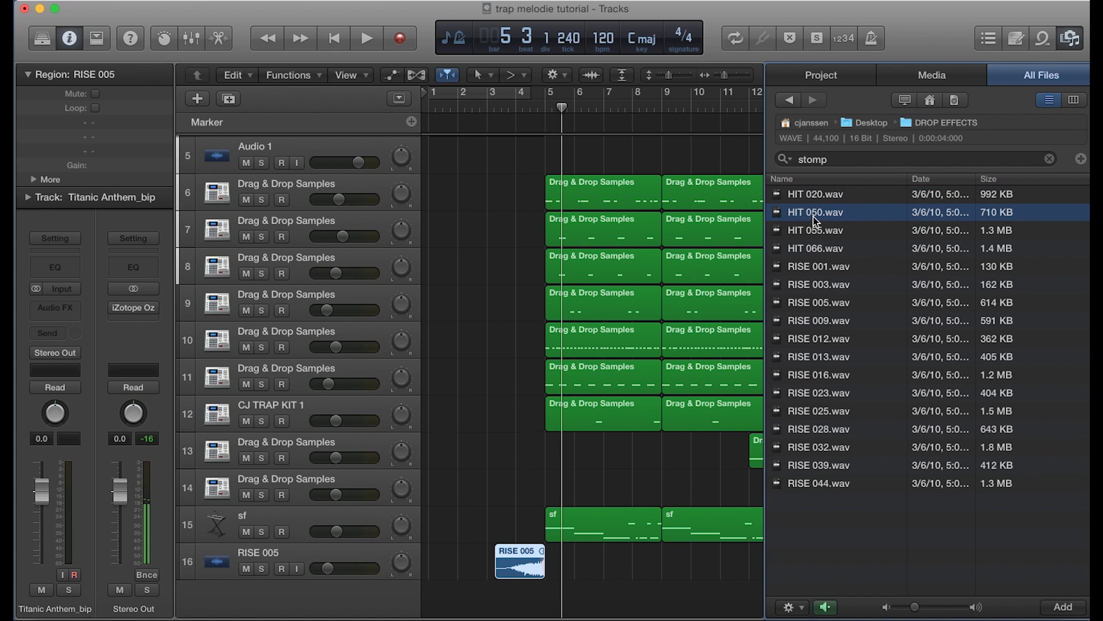
left_click_drag(812, 213, 556, 562)
scroll(556, 562, "up", 5)
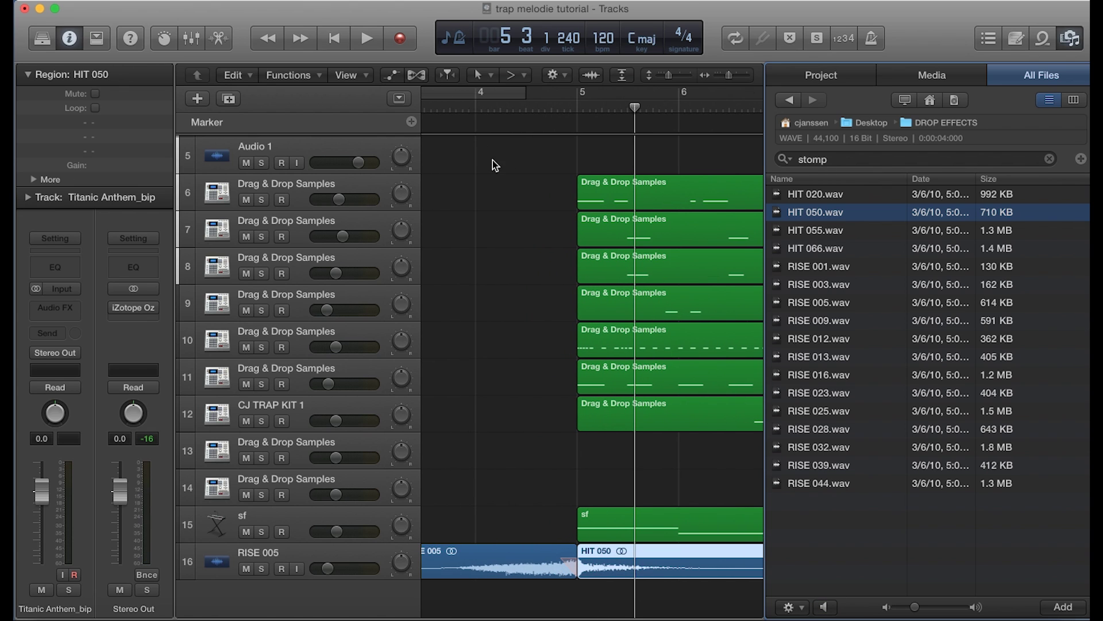
Play from about bar 3 through bar 5 to hear the riser and hit together with the drums
scroll(493, 165, "down", 5)
left_click(492, 114)
key("space")
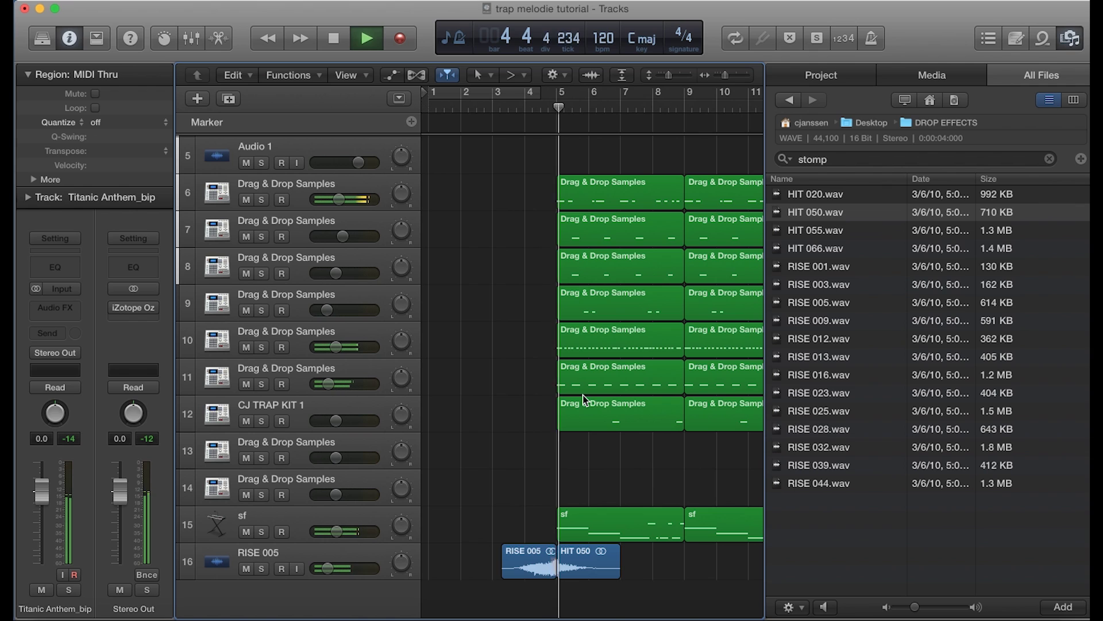
key("space")
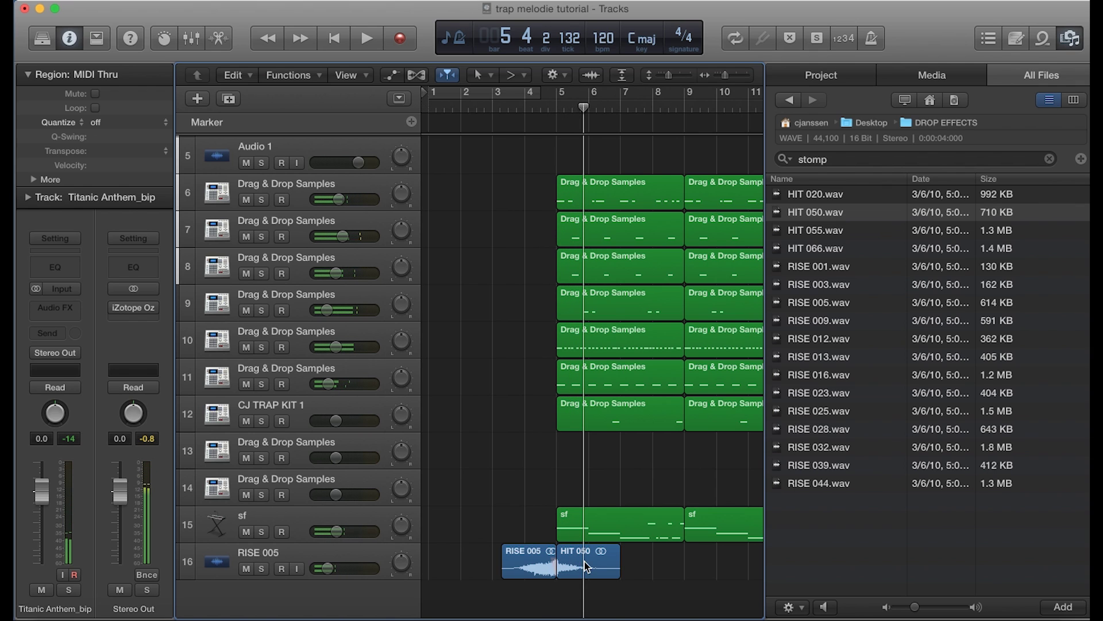
Reorder the empty Audio 1 track below the RISE 005 track and move the HIT 050 region onto it at bar 5
left_click(573, 575)
left_click(574, 574)
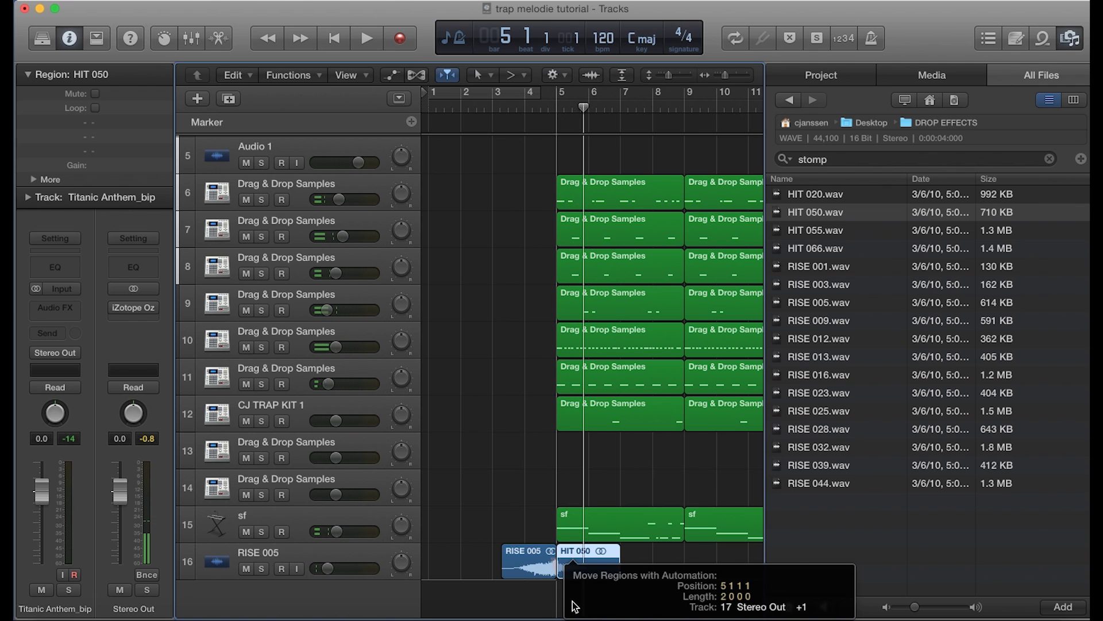
left_click(296, 569)
left_click_drag(300, 156, 308, 594)
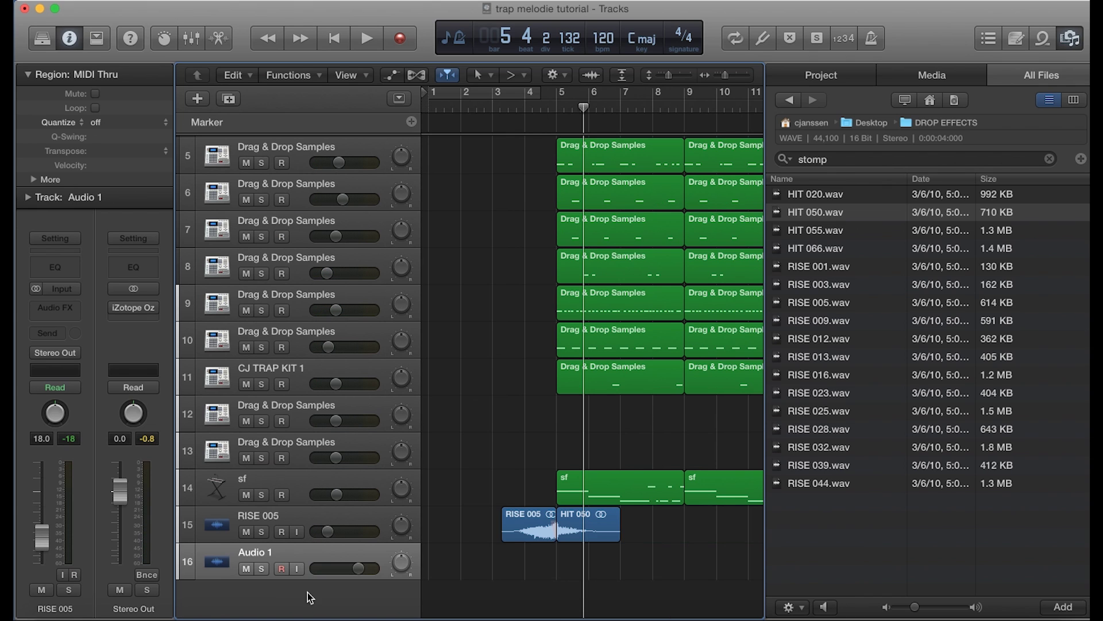
left_click_drag(570, 535, 567, 560)
Lower the Audio 1 track's volume to -9.2 dB while playing the transition from bar 3 into bar 6
left_click_drag(359, 569, 346, 568)
left_click(514, 113)
left_click(510, 106)
key("space")
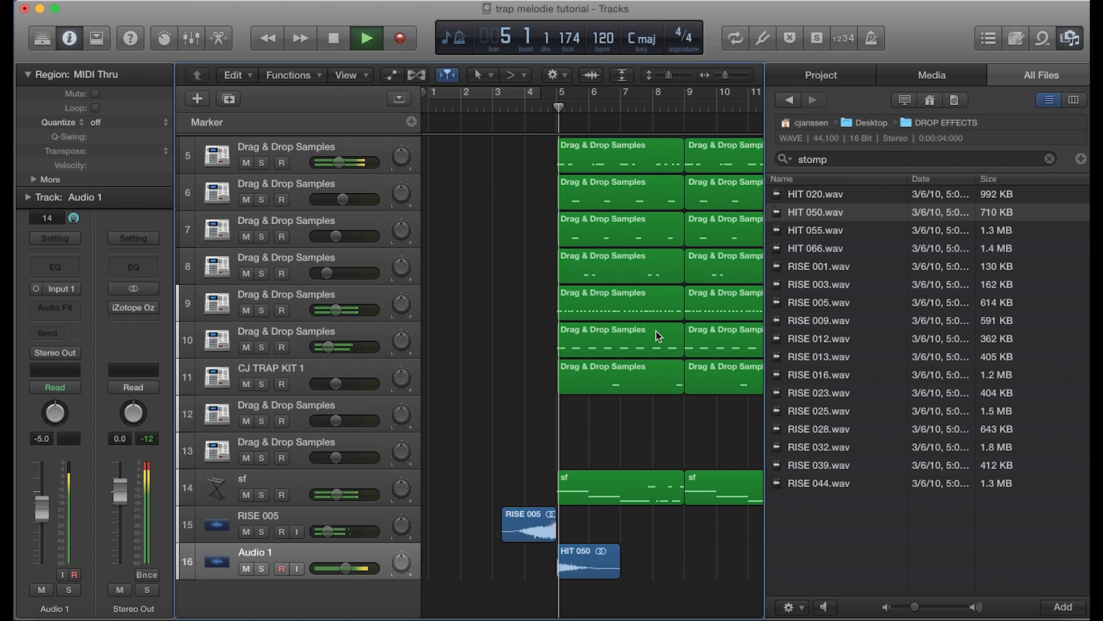
left_click_drag(346, 569, 342, 574)
key("space")
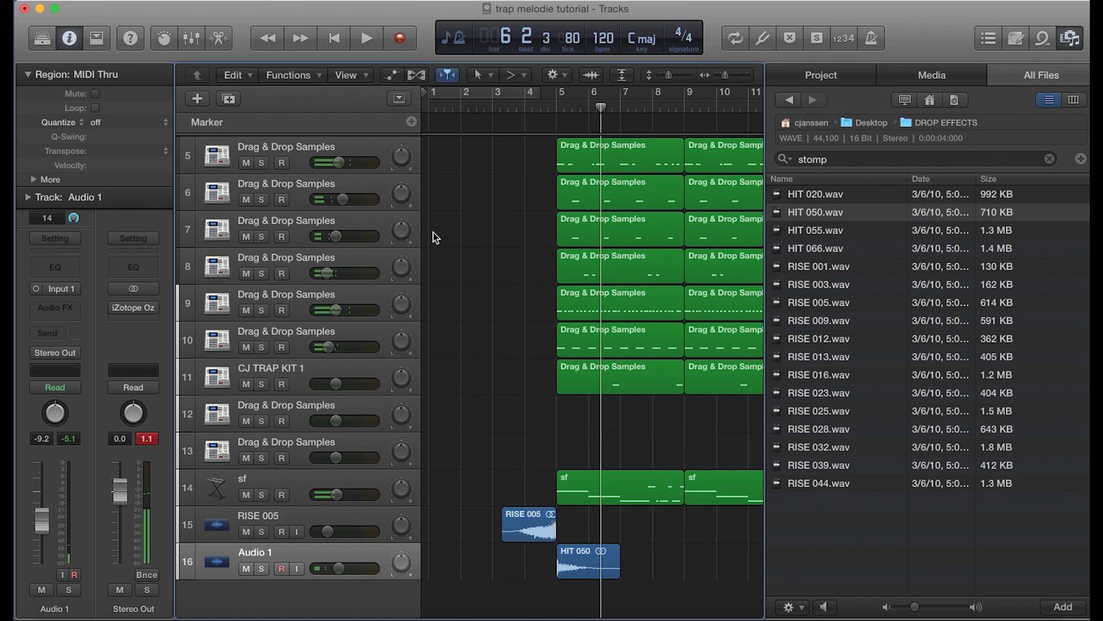
Play from bar 4 into bar 6 to check the hit's level against the drums
left_click(524, 103)
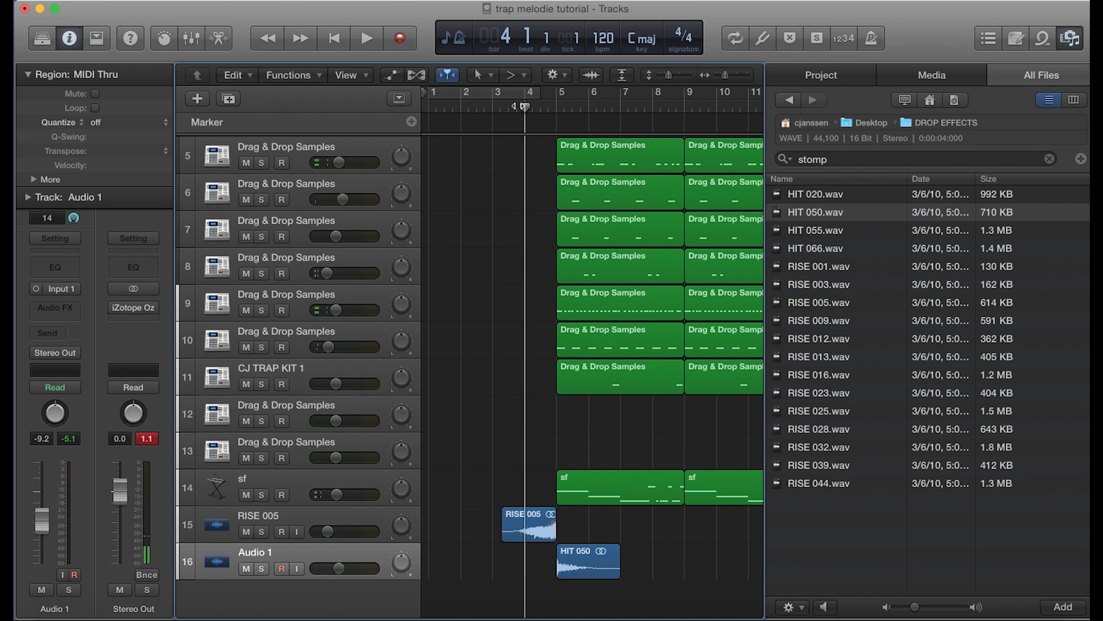
key("space")
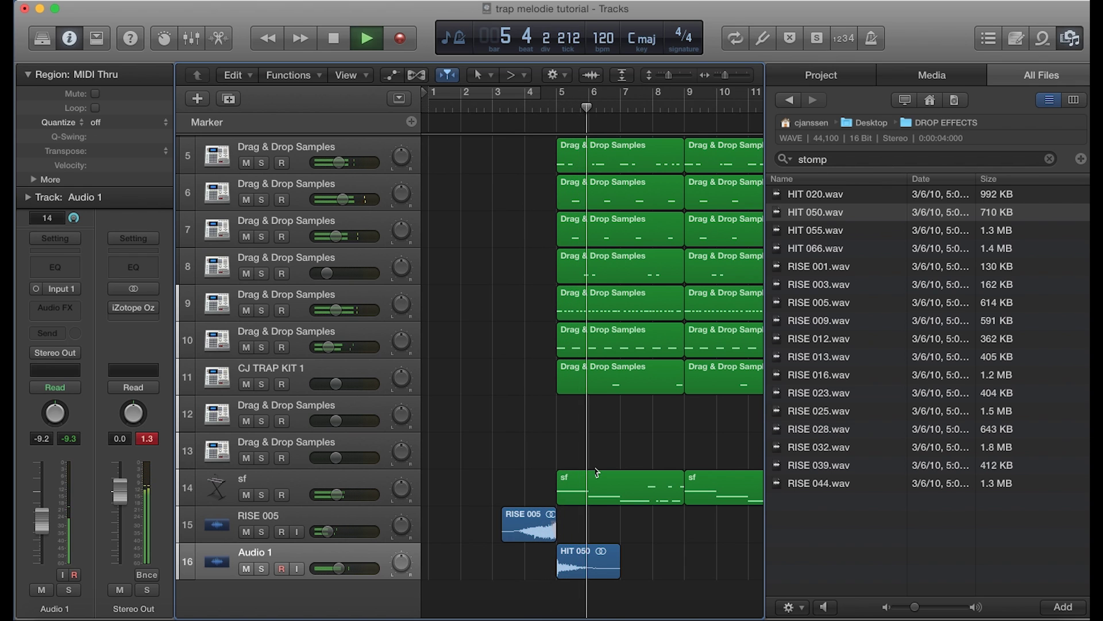
key("space")
Remove the end fades from the Gaseous Lead_bip, Titanic Anthem_bip and RISE 005 regions
scroll(577, 421, "up", 4)
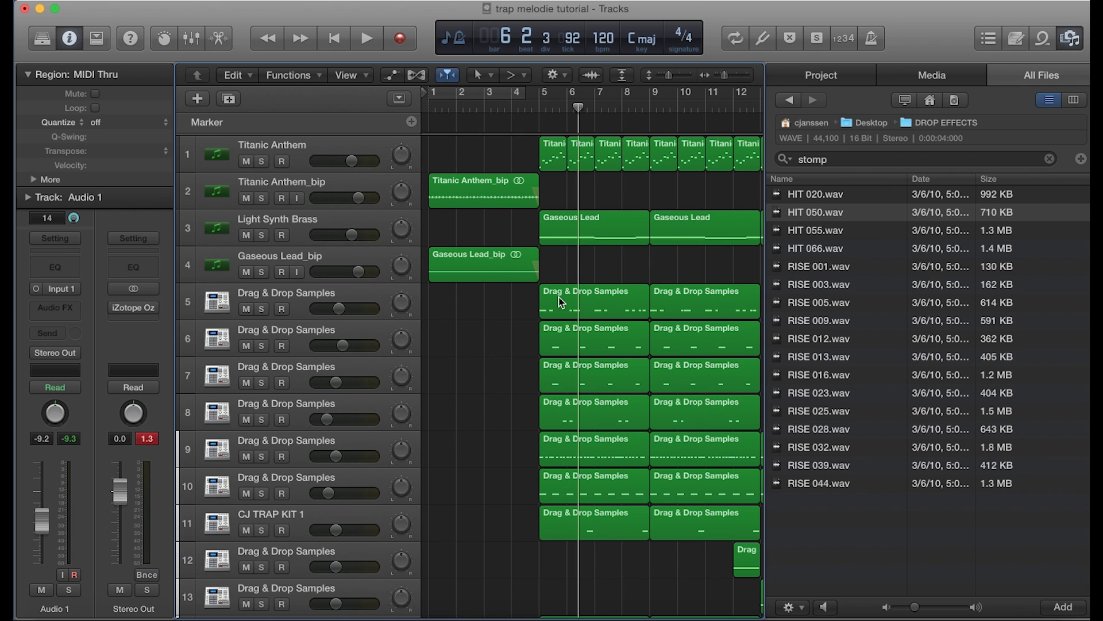
scroll(560, 302, "up", 6)
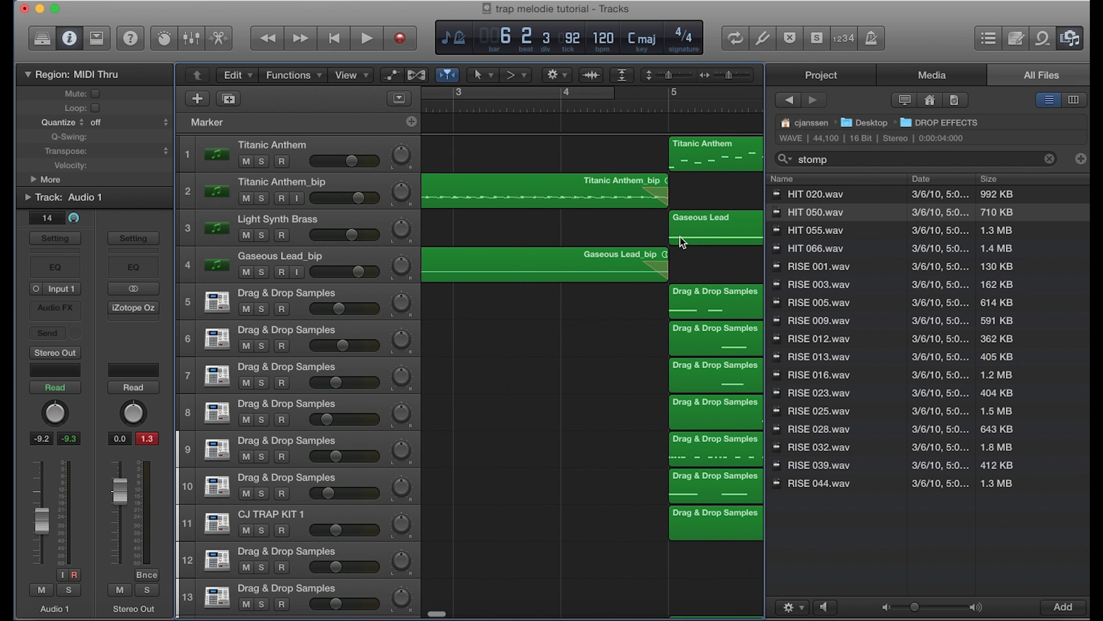
scroll(645, 381, "down", 2)
scroll(645, 381, "up", 2)
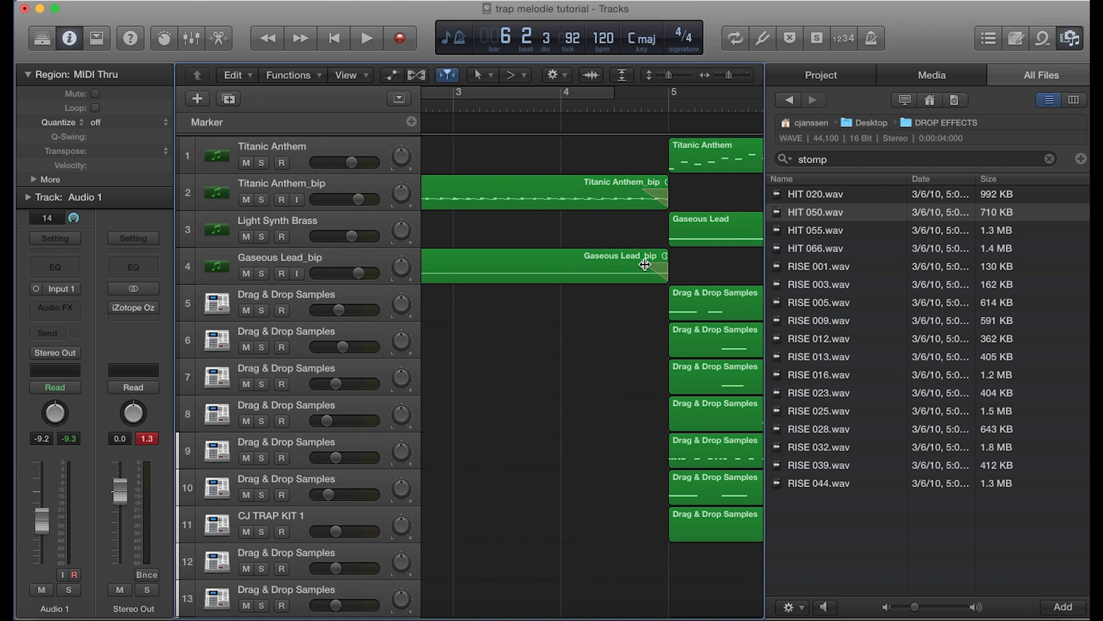
left_click(644, 264)
left_click_drag(644, 264, 667, 263)
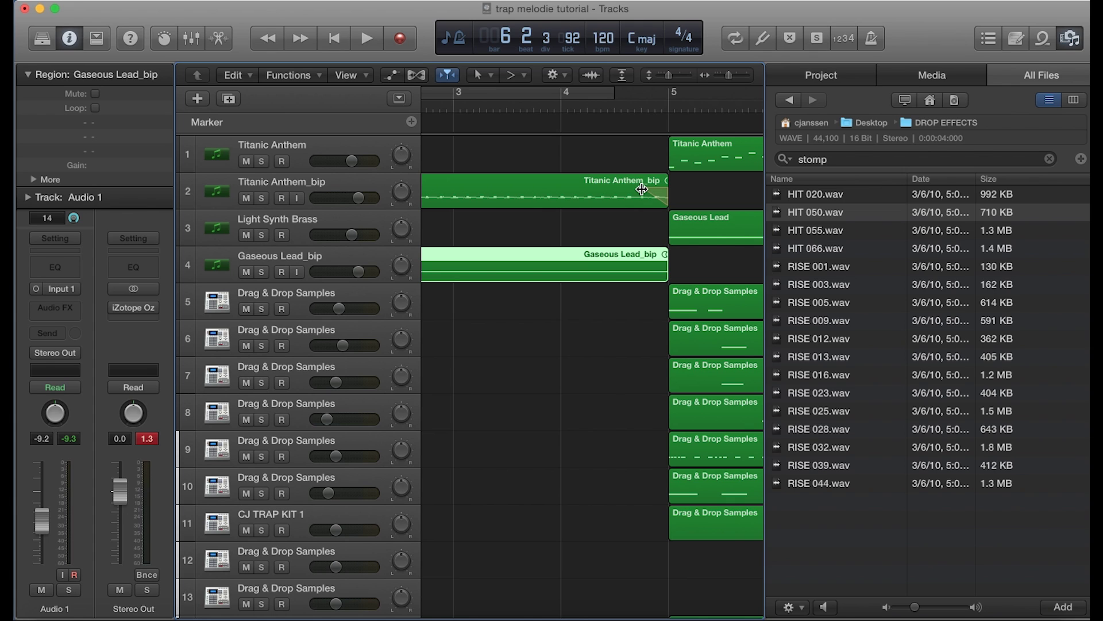
left_click_drag(642, 190, 669, 186)
scroll(670, 264, "down", 1)
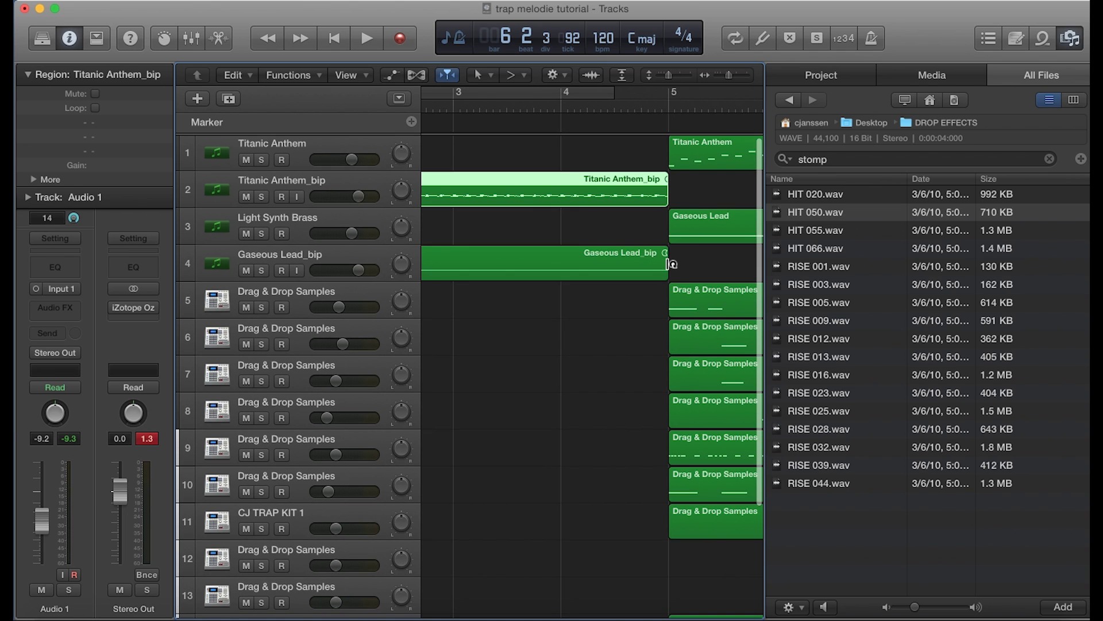
scroll(672, 264, "down", 3)
left_click(667, 551)
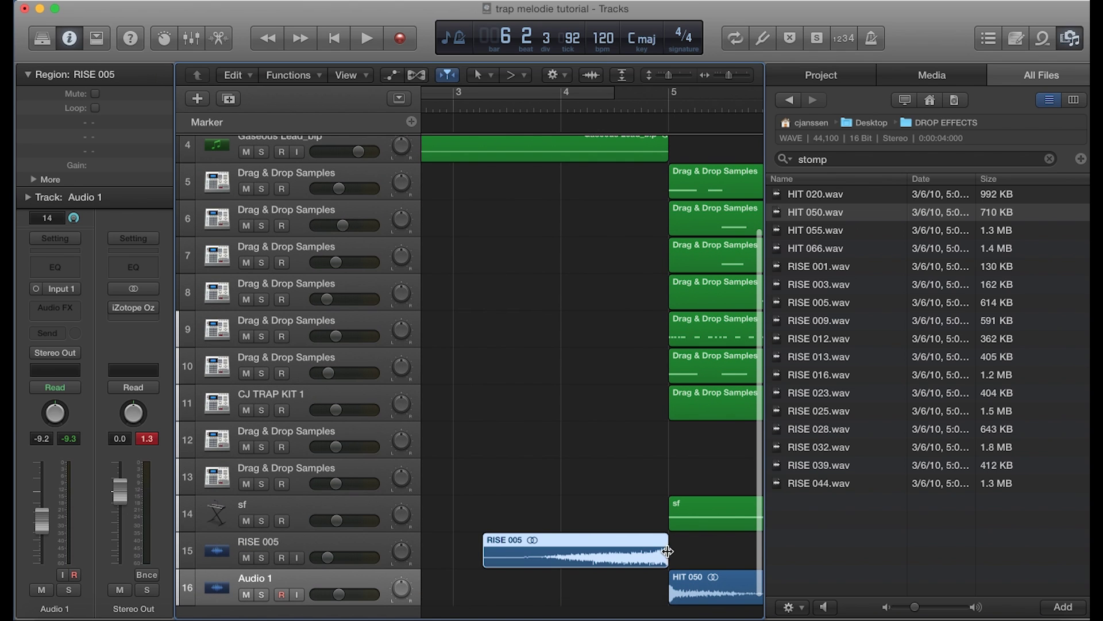
Shorten the Gaseous Lead_bip and Titanic Anthem_bip regions to end one beat before bar 5
scroll(622, 277, "up", 2)
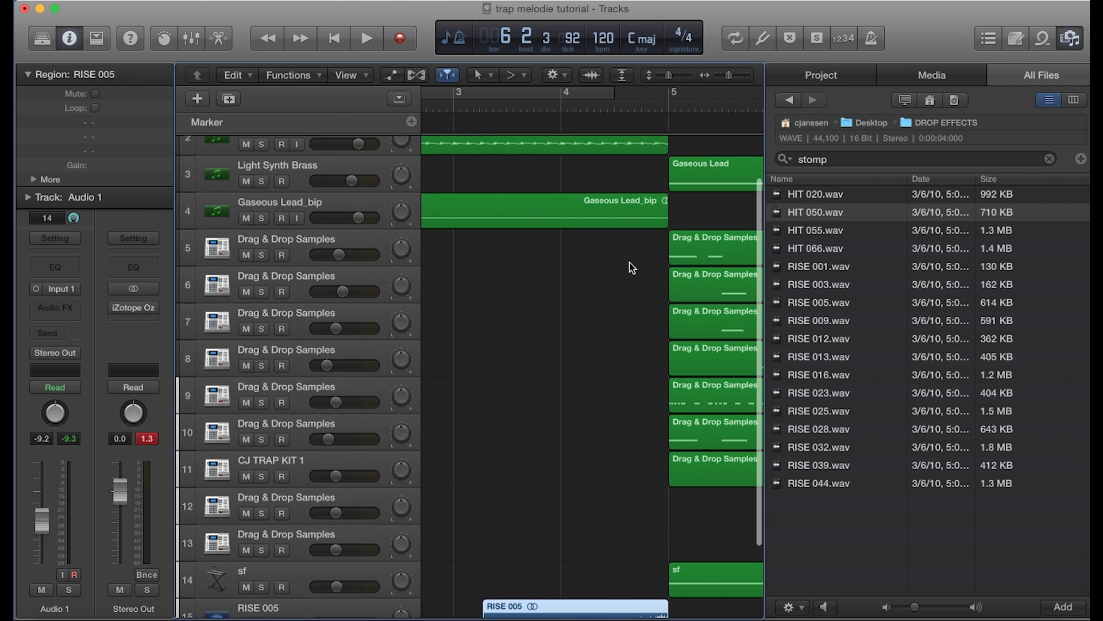
left_click_drag(668, 217, 644, 223)
scroll(652, 197, "up", 1)
left_click_drag(667, 168, 637, 179)
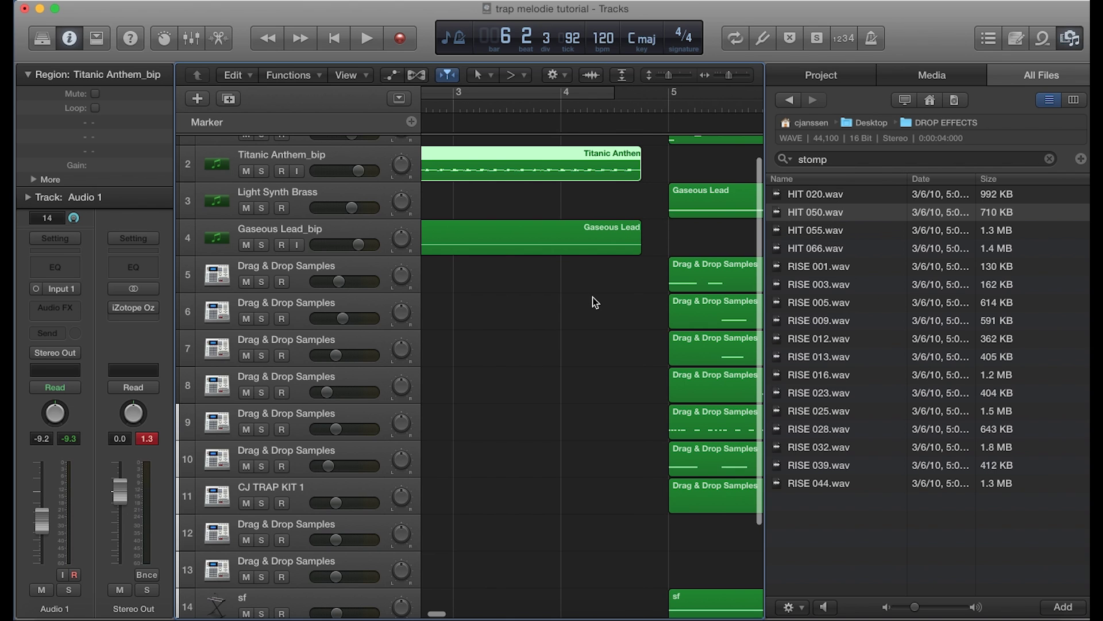
Play the end of the intro into bar 5 to hear the melody cut out before the drums
scroll(591, 298, "down", 1)
scroll(592, 298, "up", 2)
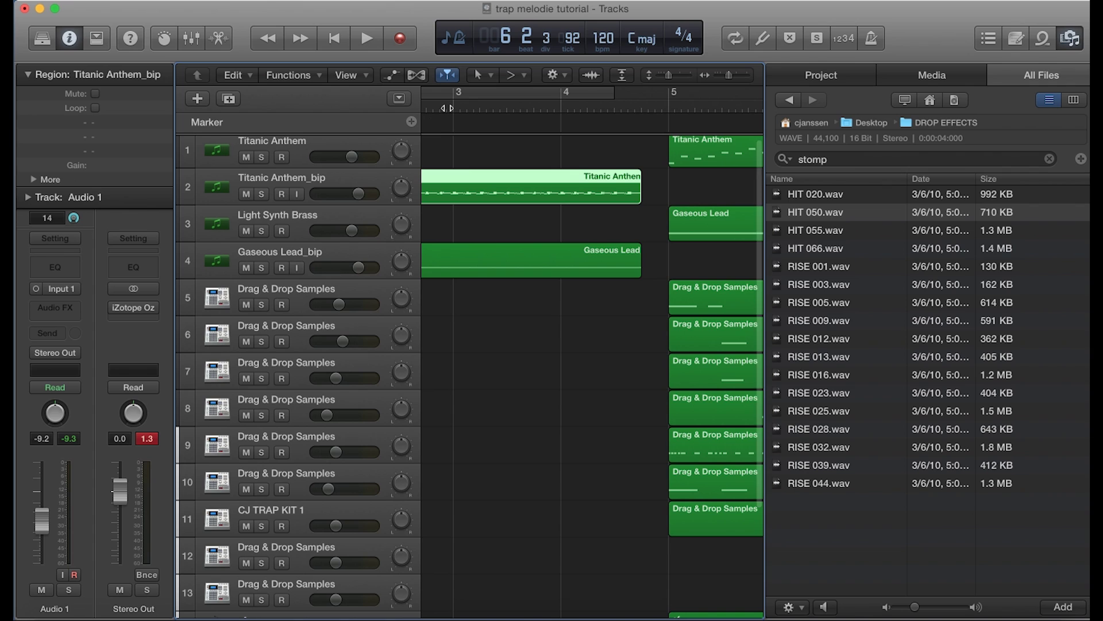
key("space")
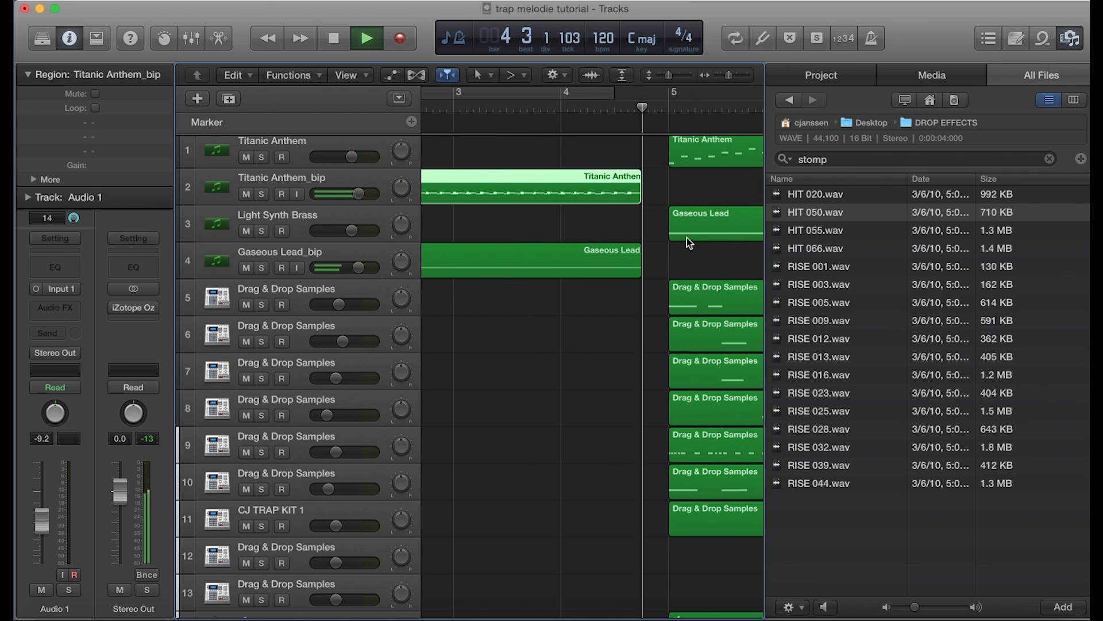
key("space")
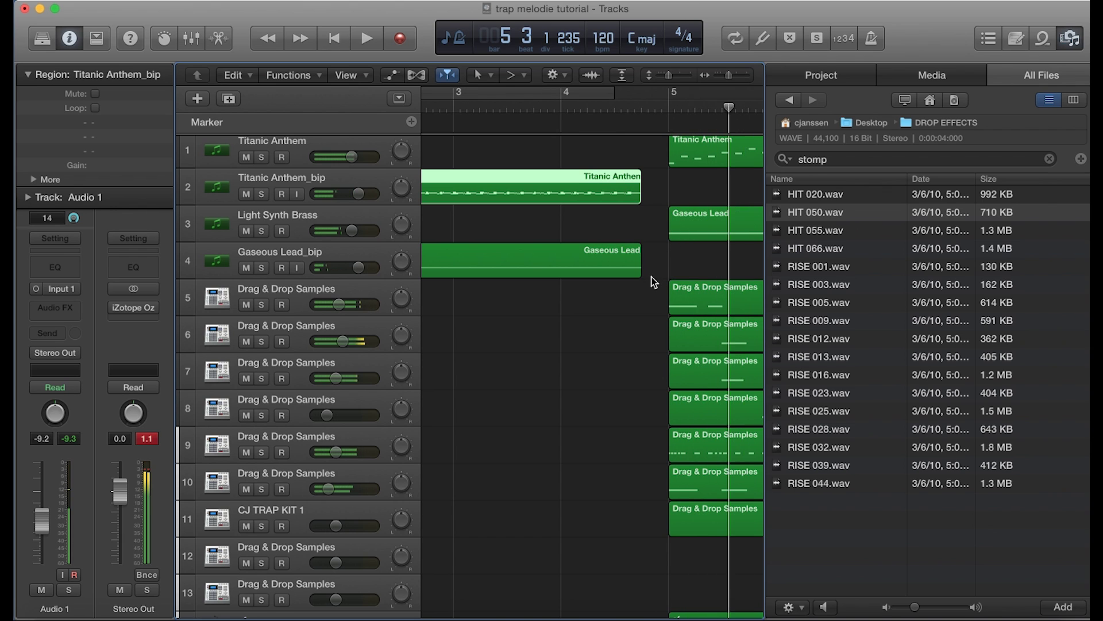
Shorten the RISE 005 region to end one beat before bar 5, level with the intro melody regions
scroll(653, 281, "down", 3)
left_click(661, 584)
left_click_drag(661, 583, 639, 584)
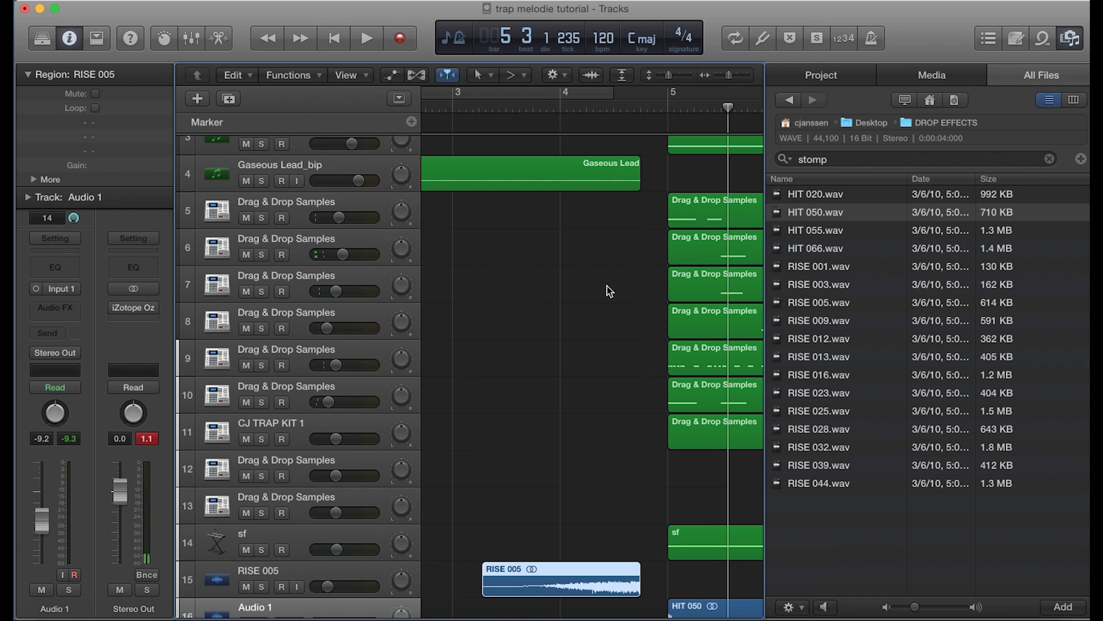
Play from bar 3 into bar 6 to hear the silent beat before the hit and drums
left_click(453, 111)
key("space")
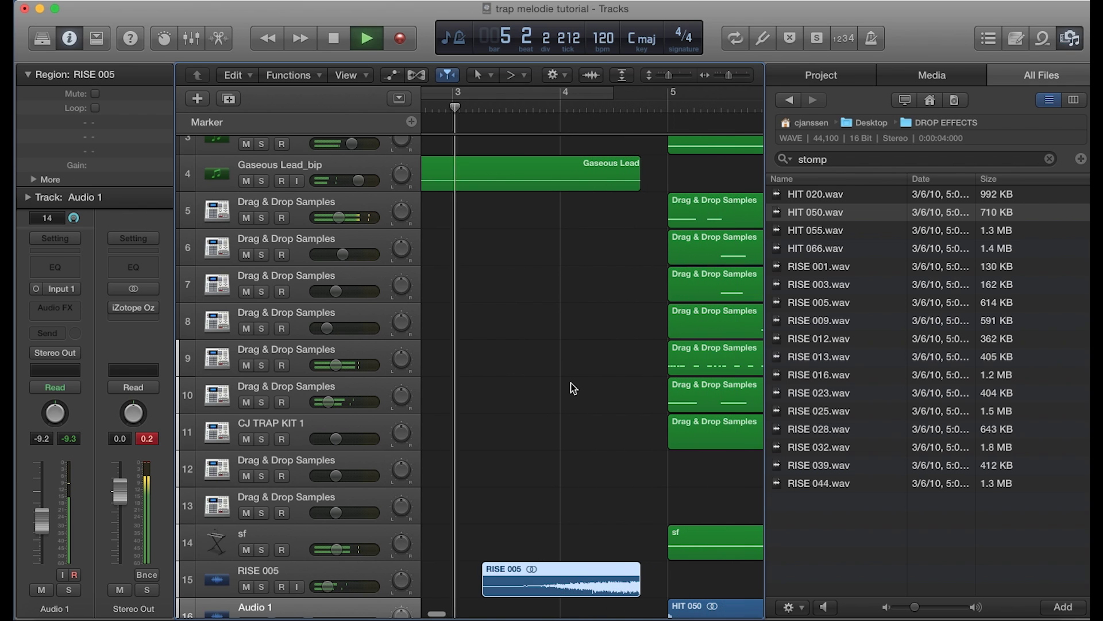
key("space")
key("super+Left")
key("super+Left")
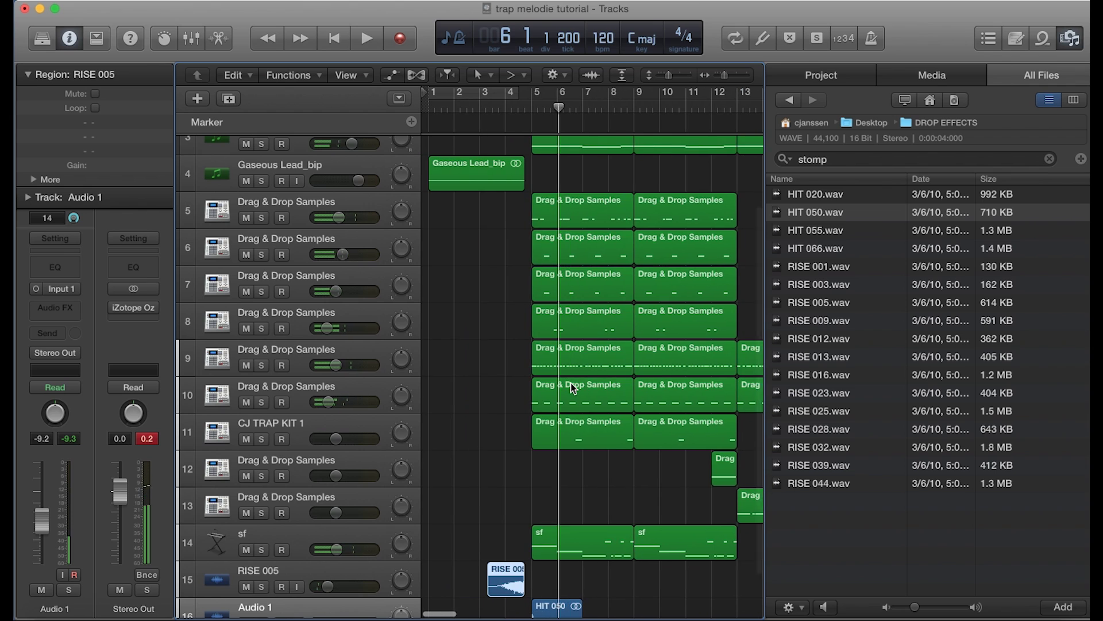
scroll(571, 383, "down", 2)
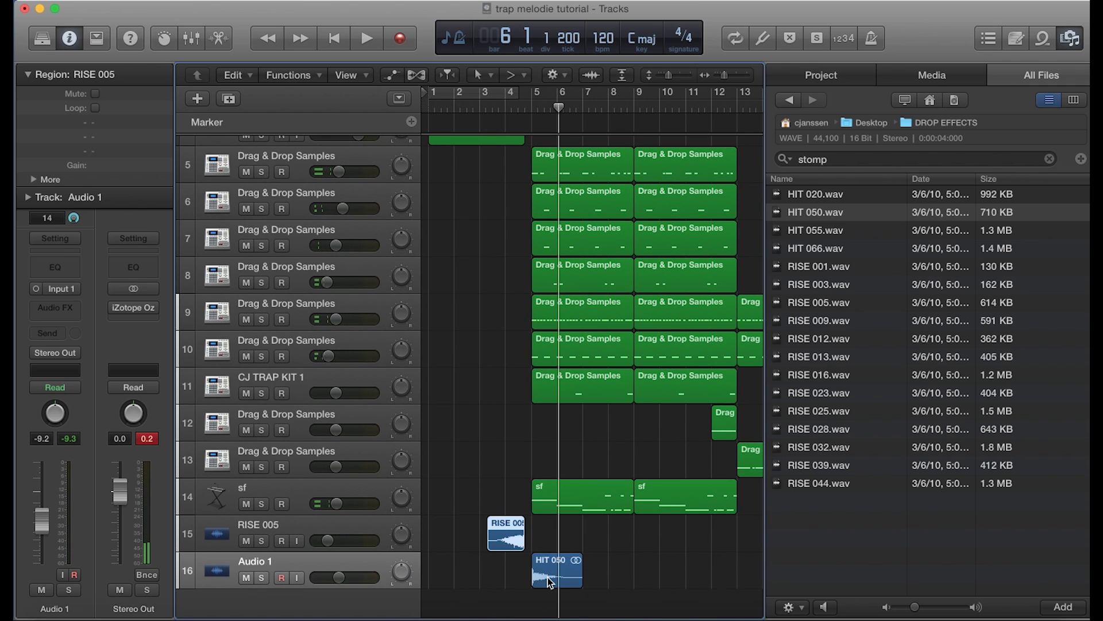